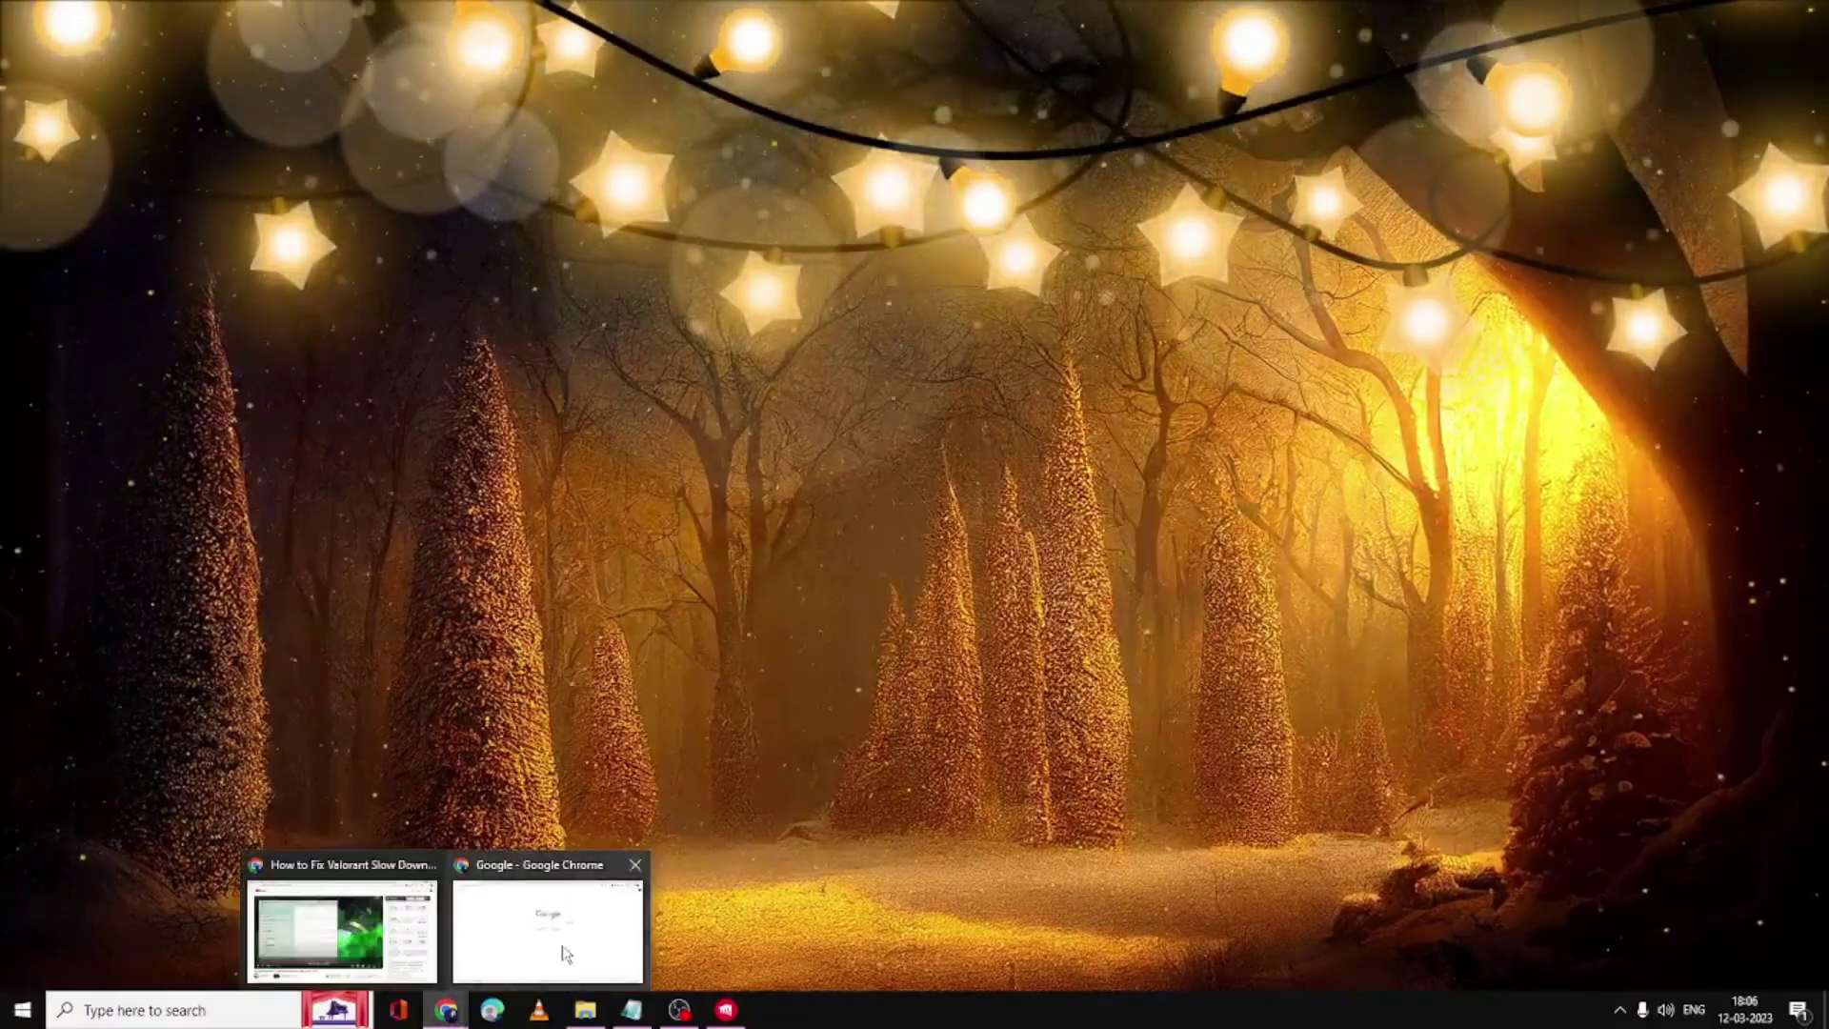
- Open Chrome's Settings at Privacy and security > Security
mouse_move(446, 1009)
left_click(619, 913)
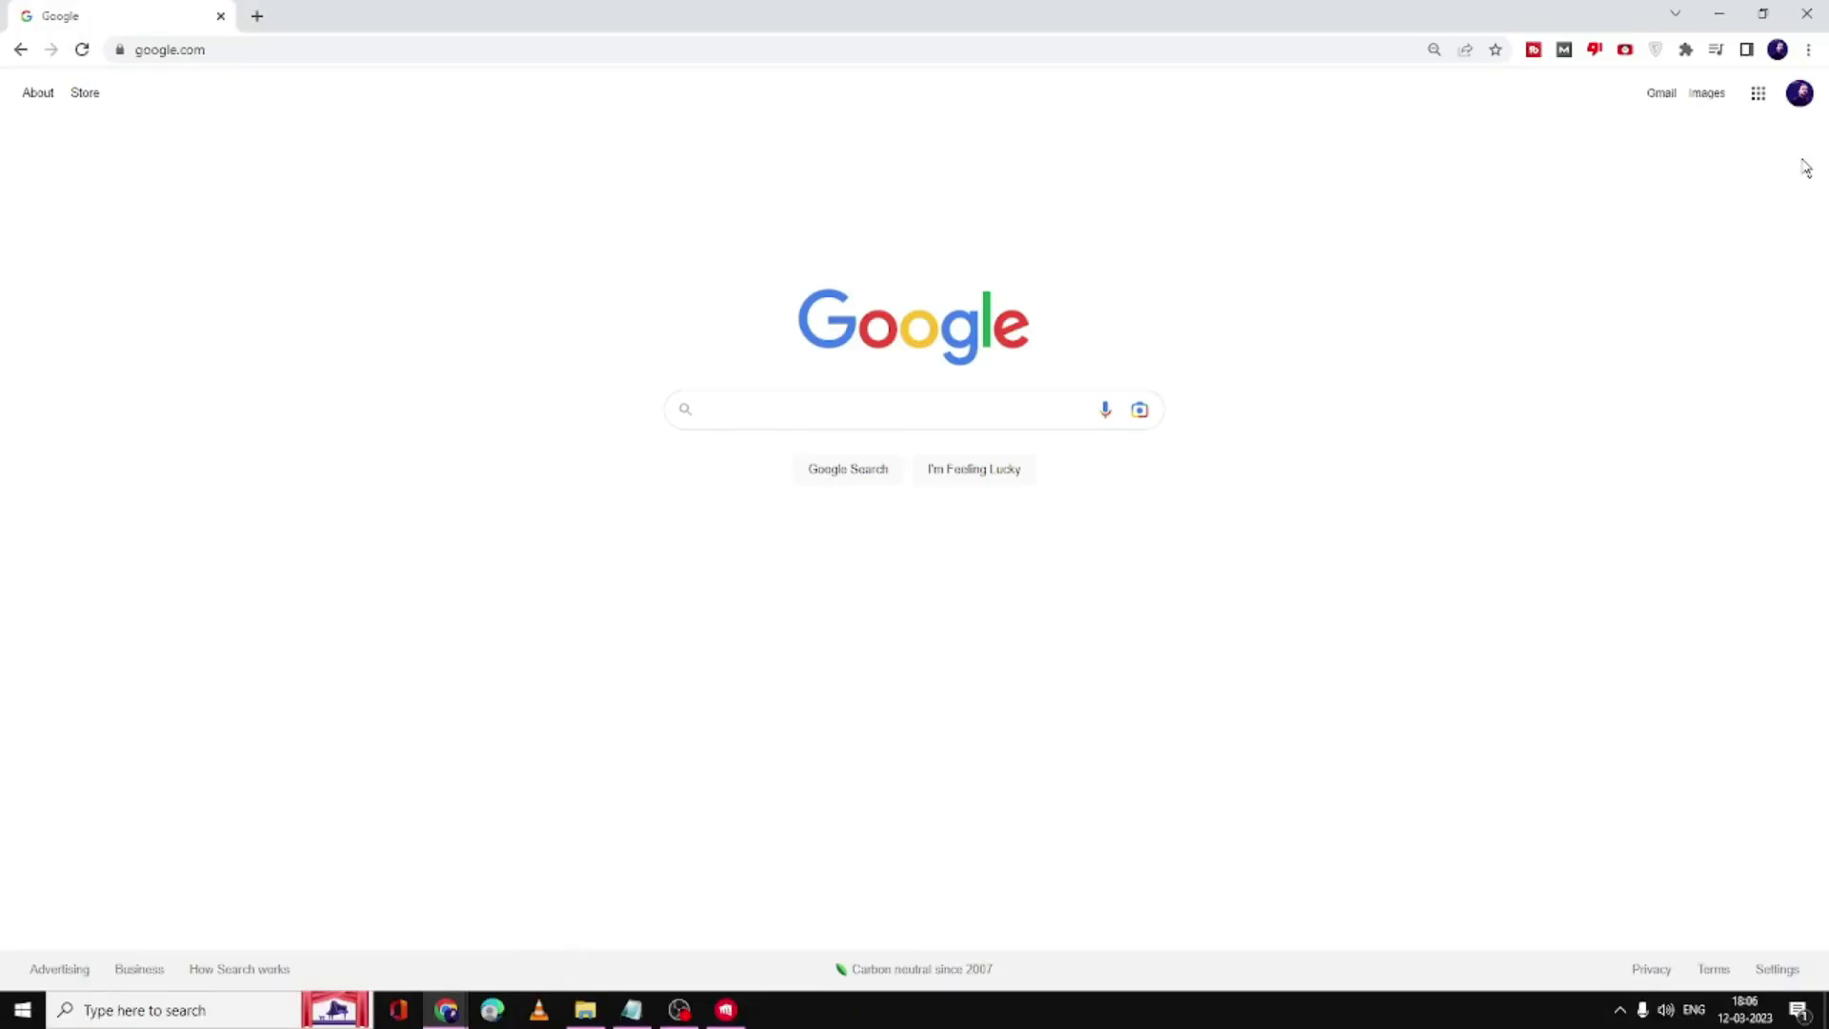
left_click(1808, 50)
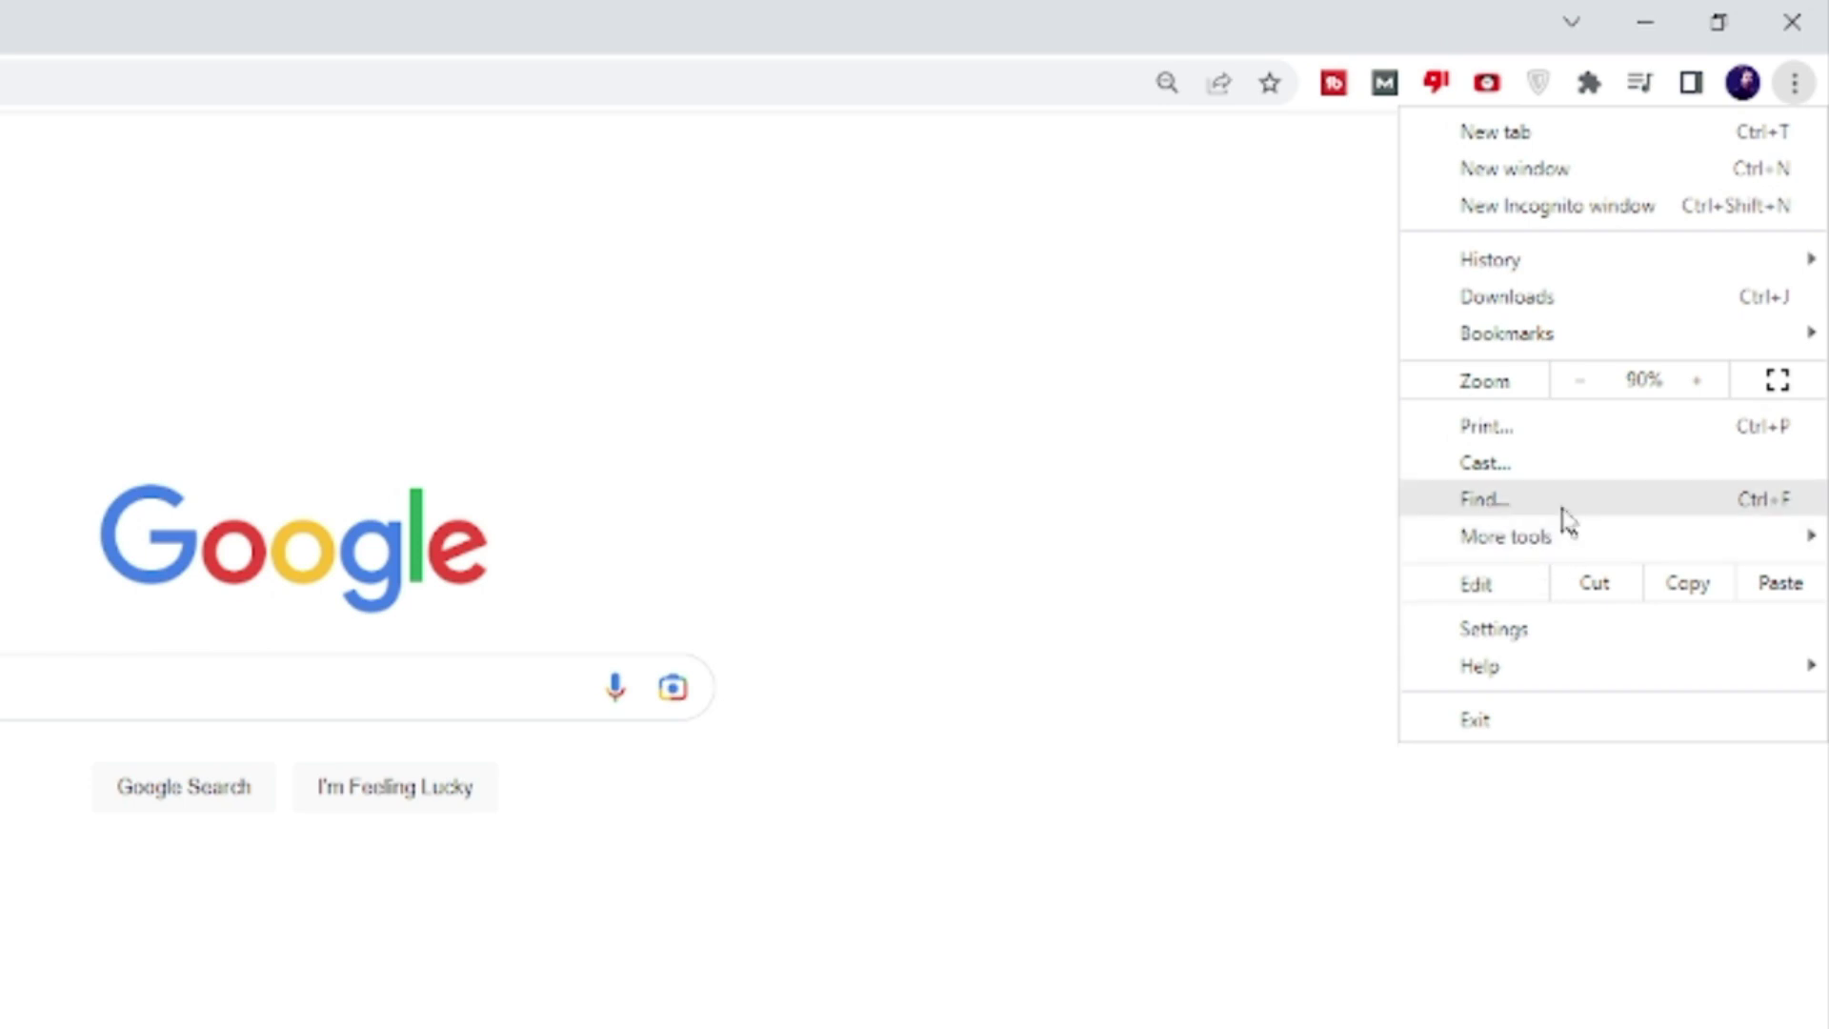
left_click(1522, 636)
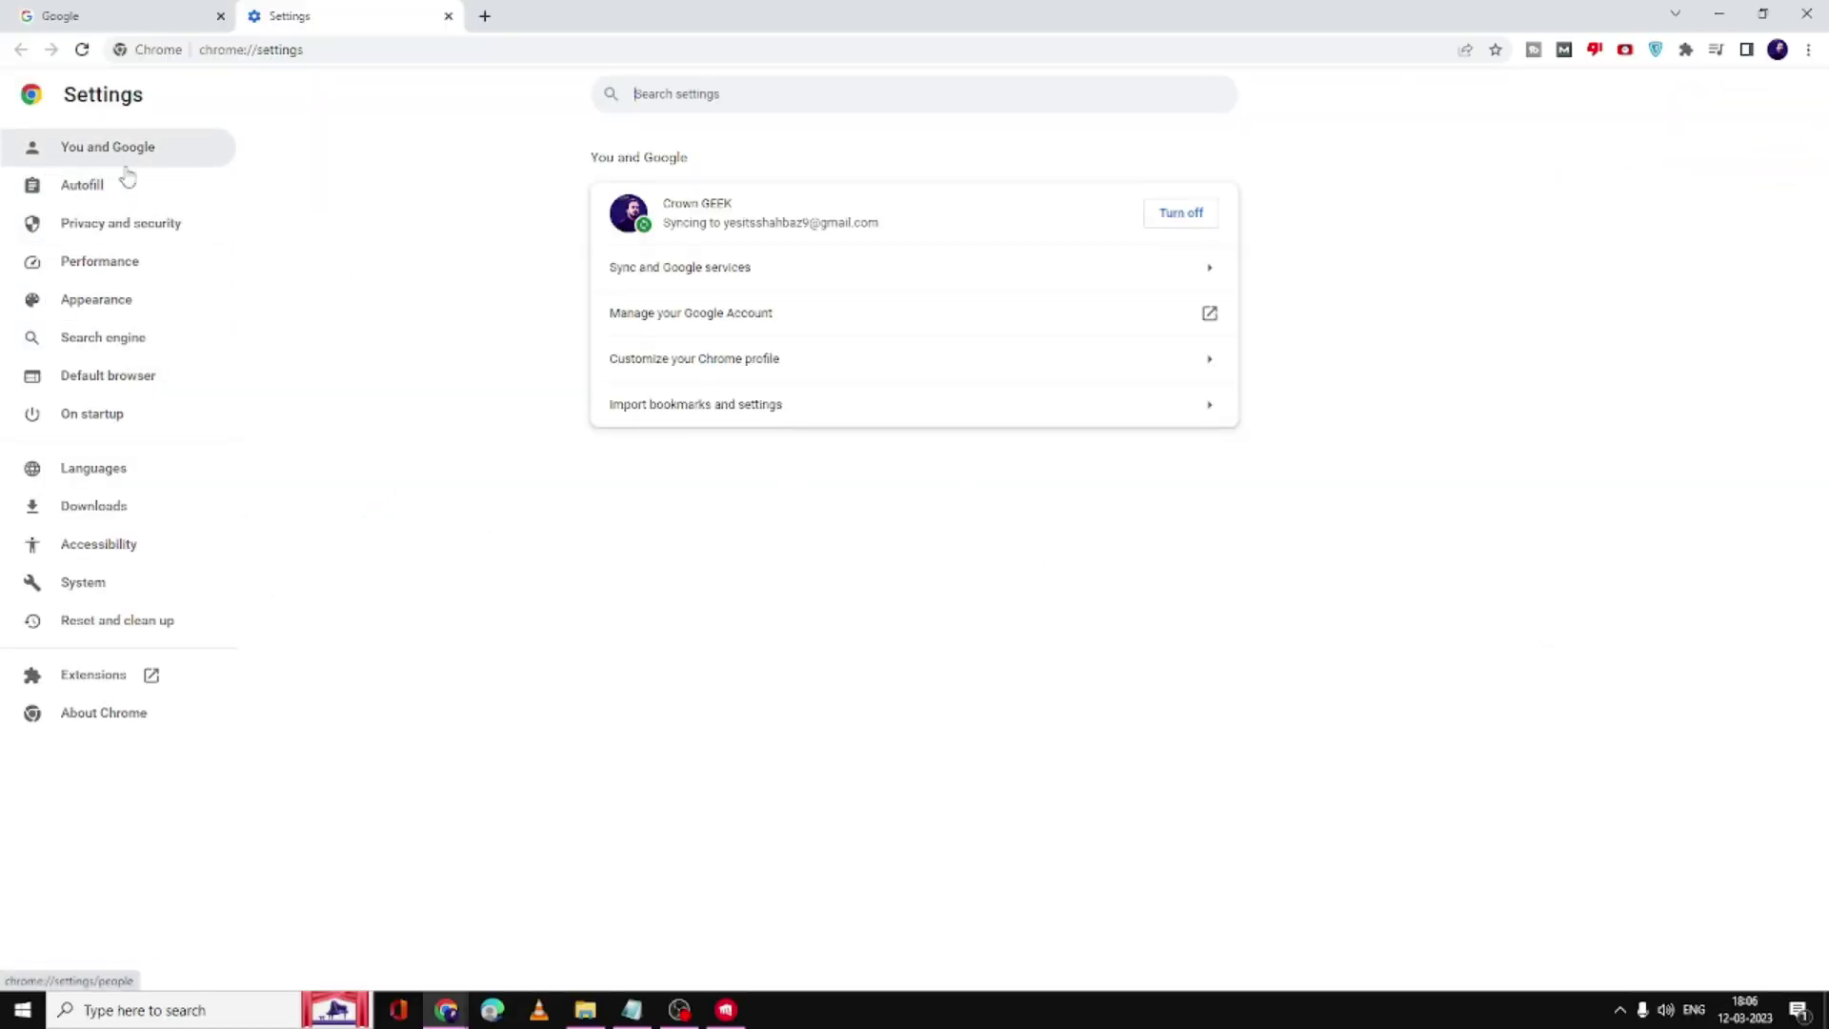
left_click(140, 235)
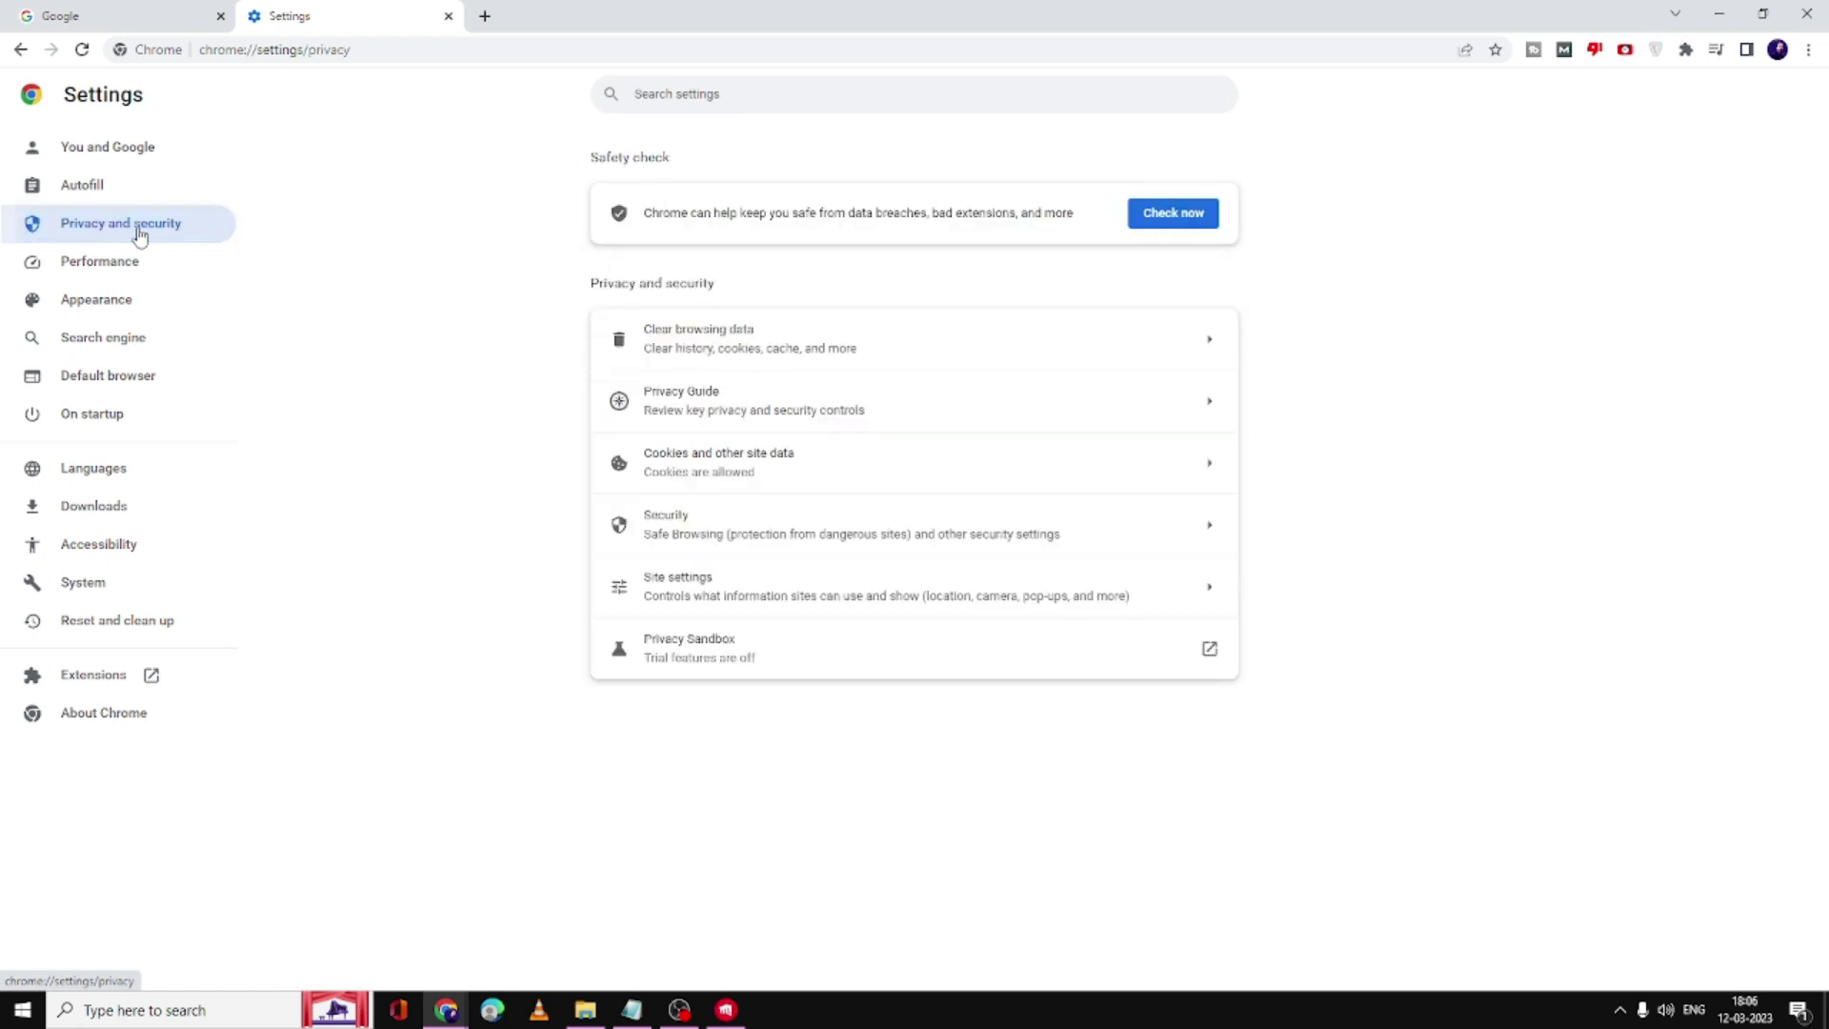
left_click(748, 536)
scroll(749, 537, "down", 4)
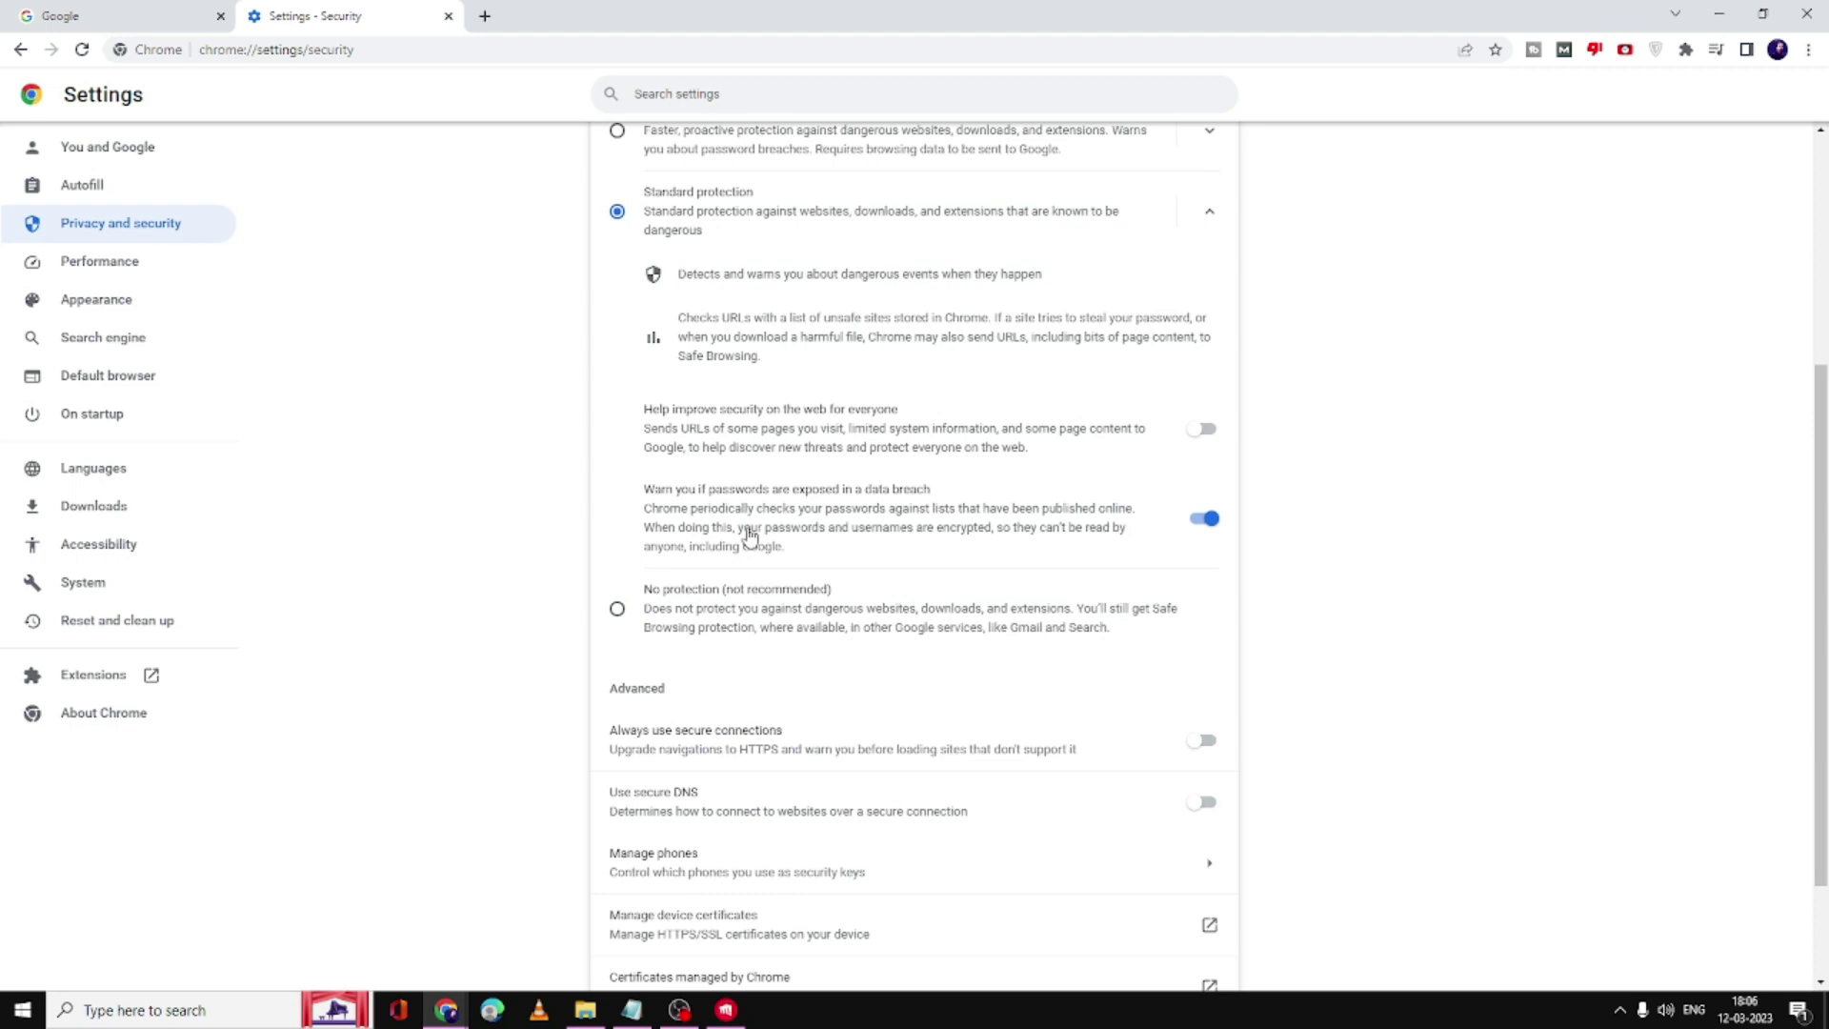
scroll(749, 536, "down", 2)
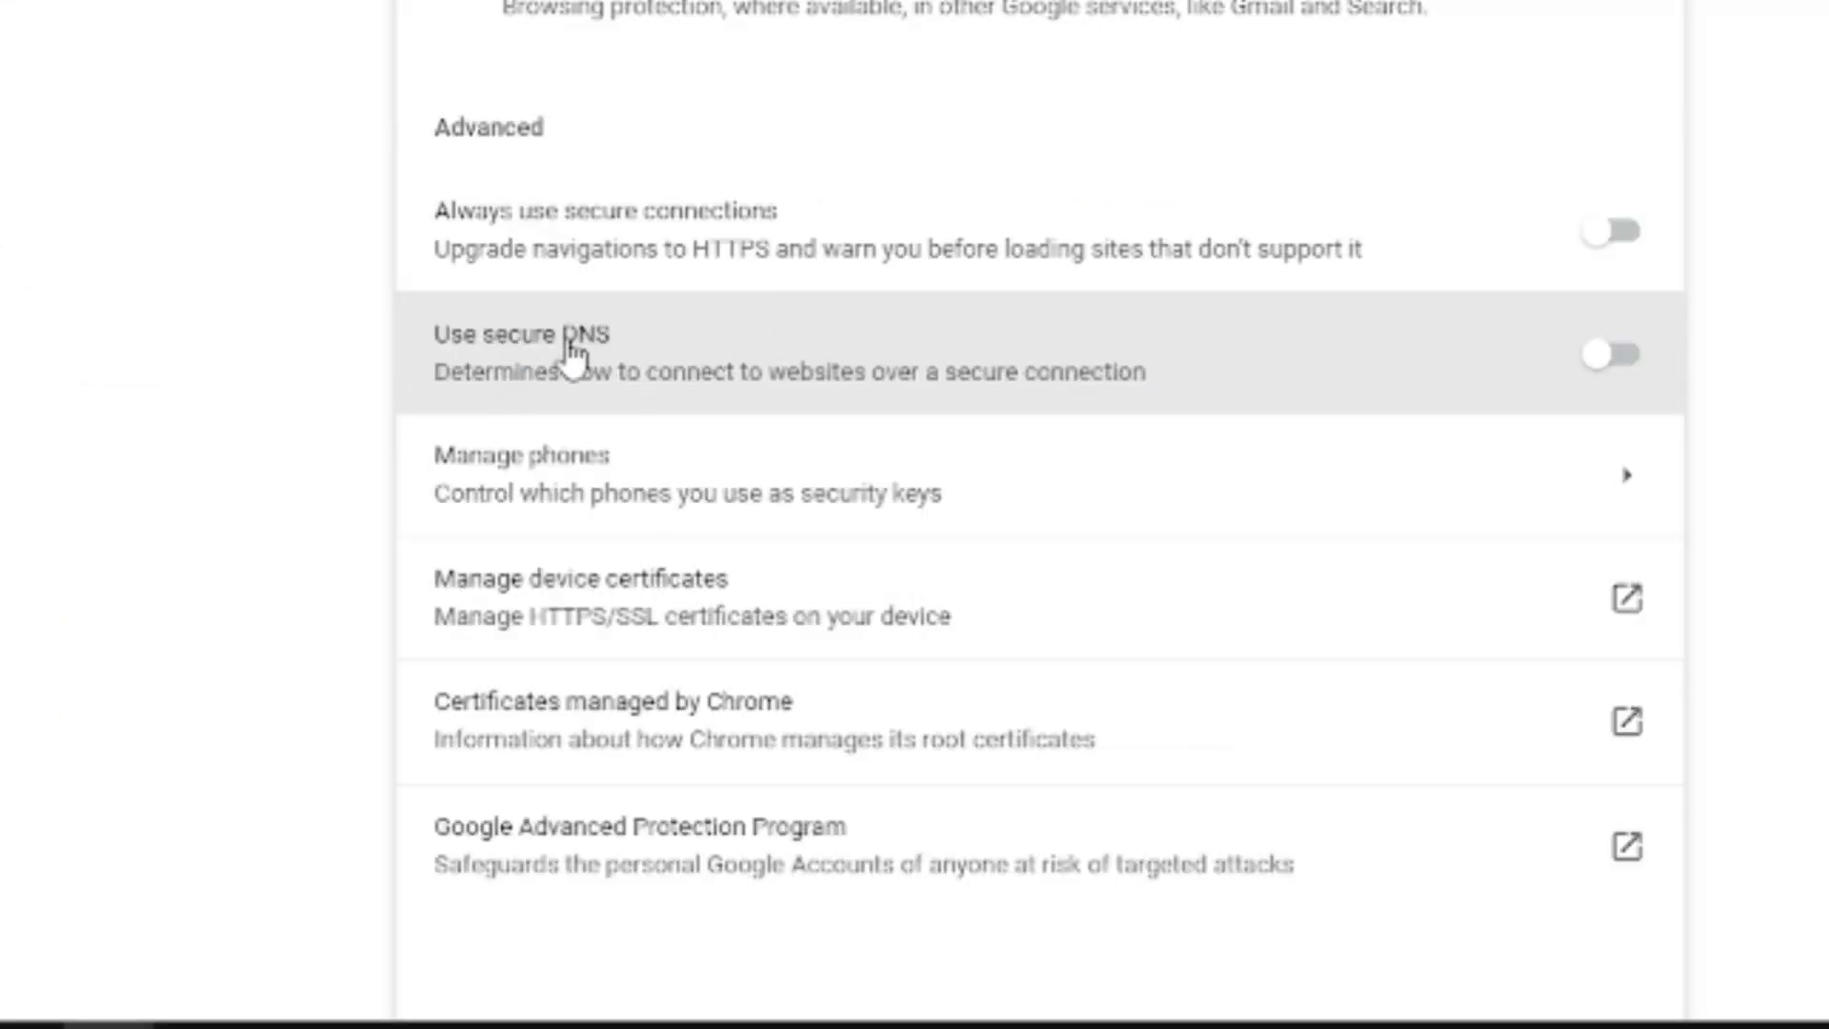
- Turn on Use secure DNS with Cloudflare (1.1.1.1) as the provider
left_click(1610, 354)
scroll(1157, 450, "down", 3)
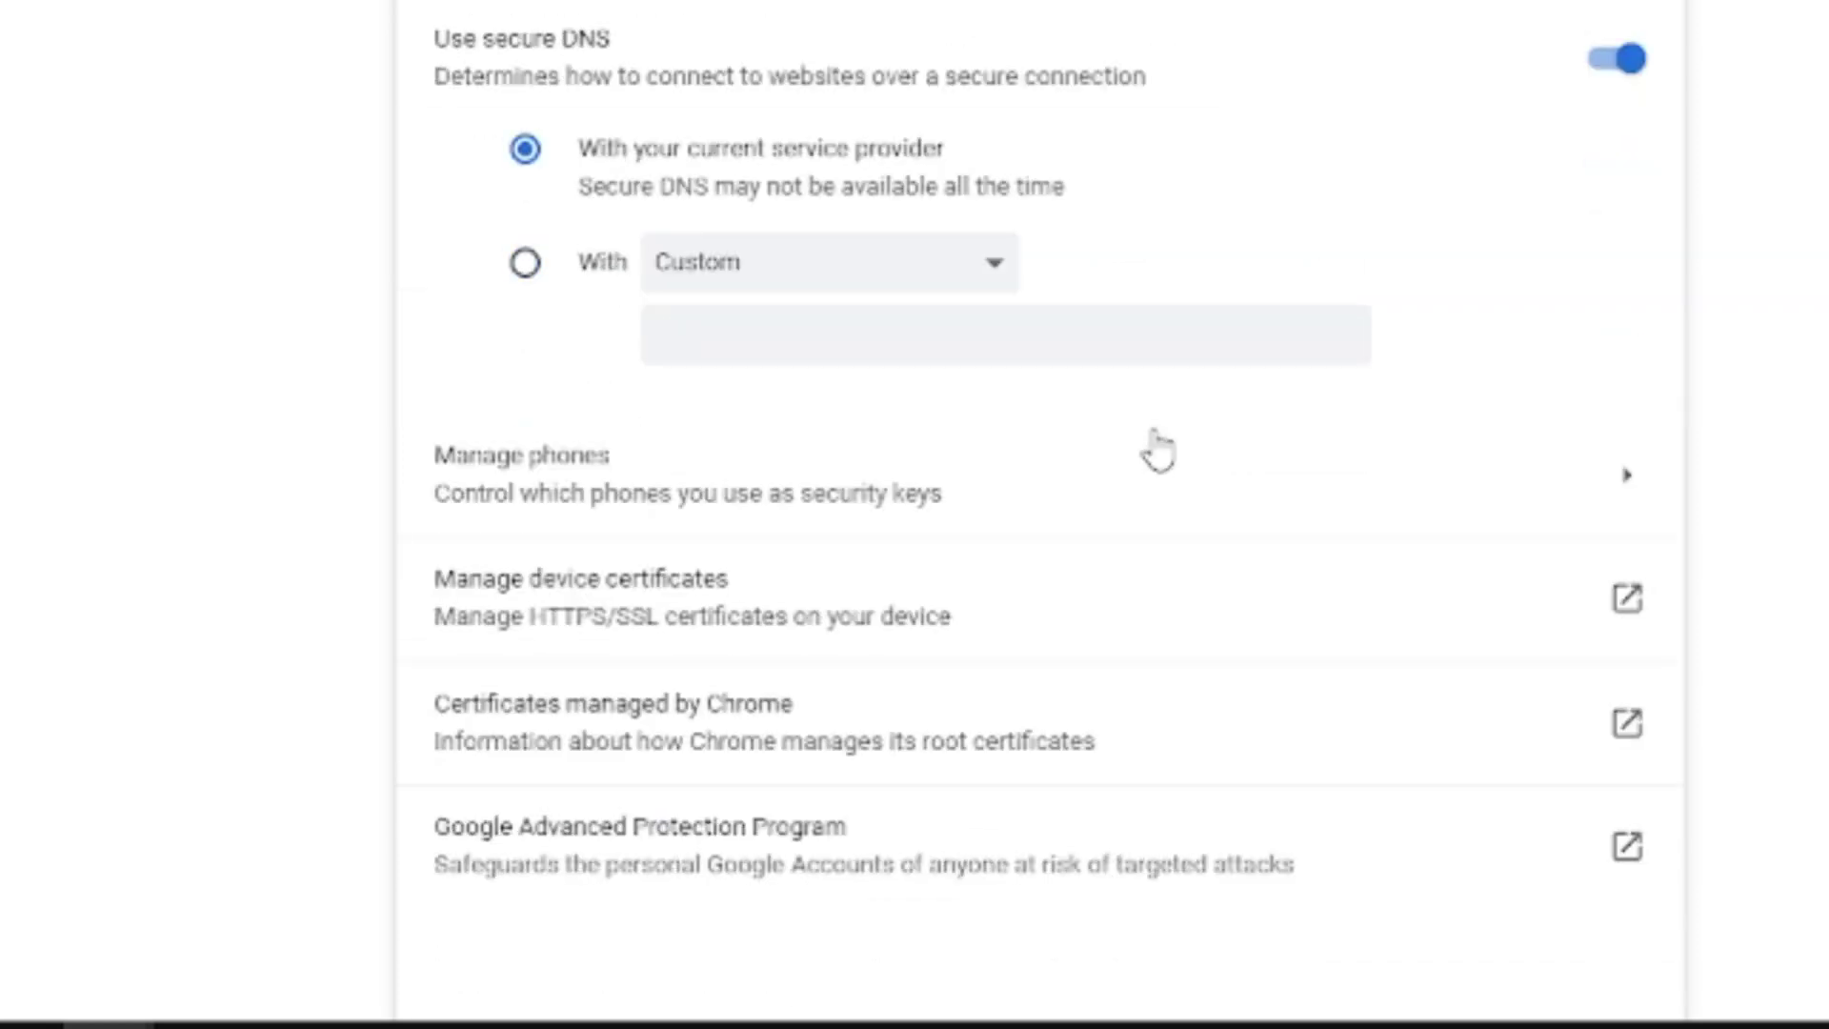
left_click(526, 264)
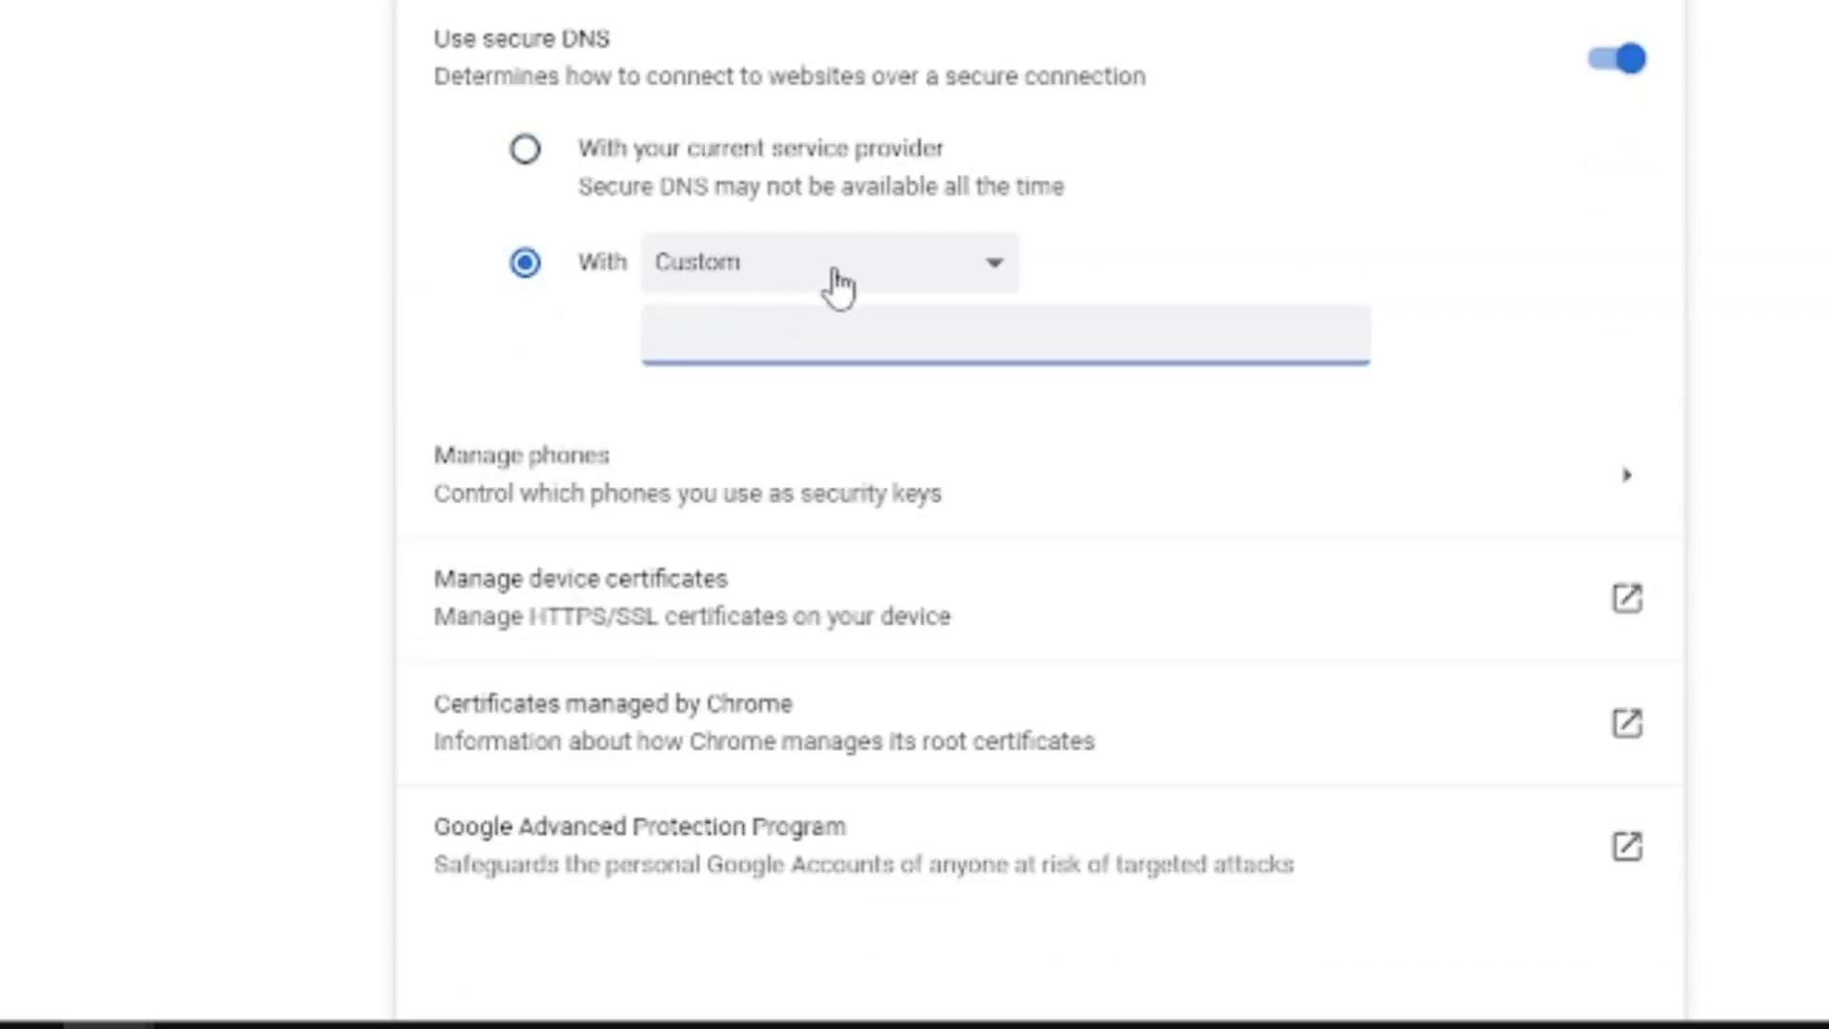
left_click(924, 281)
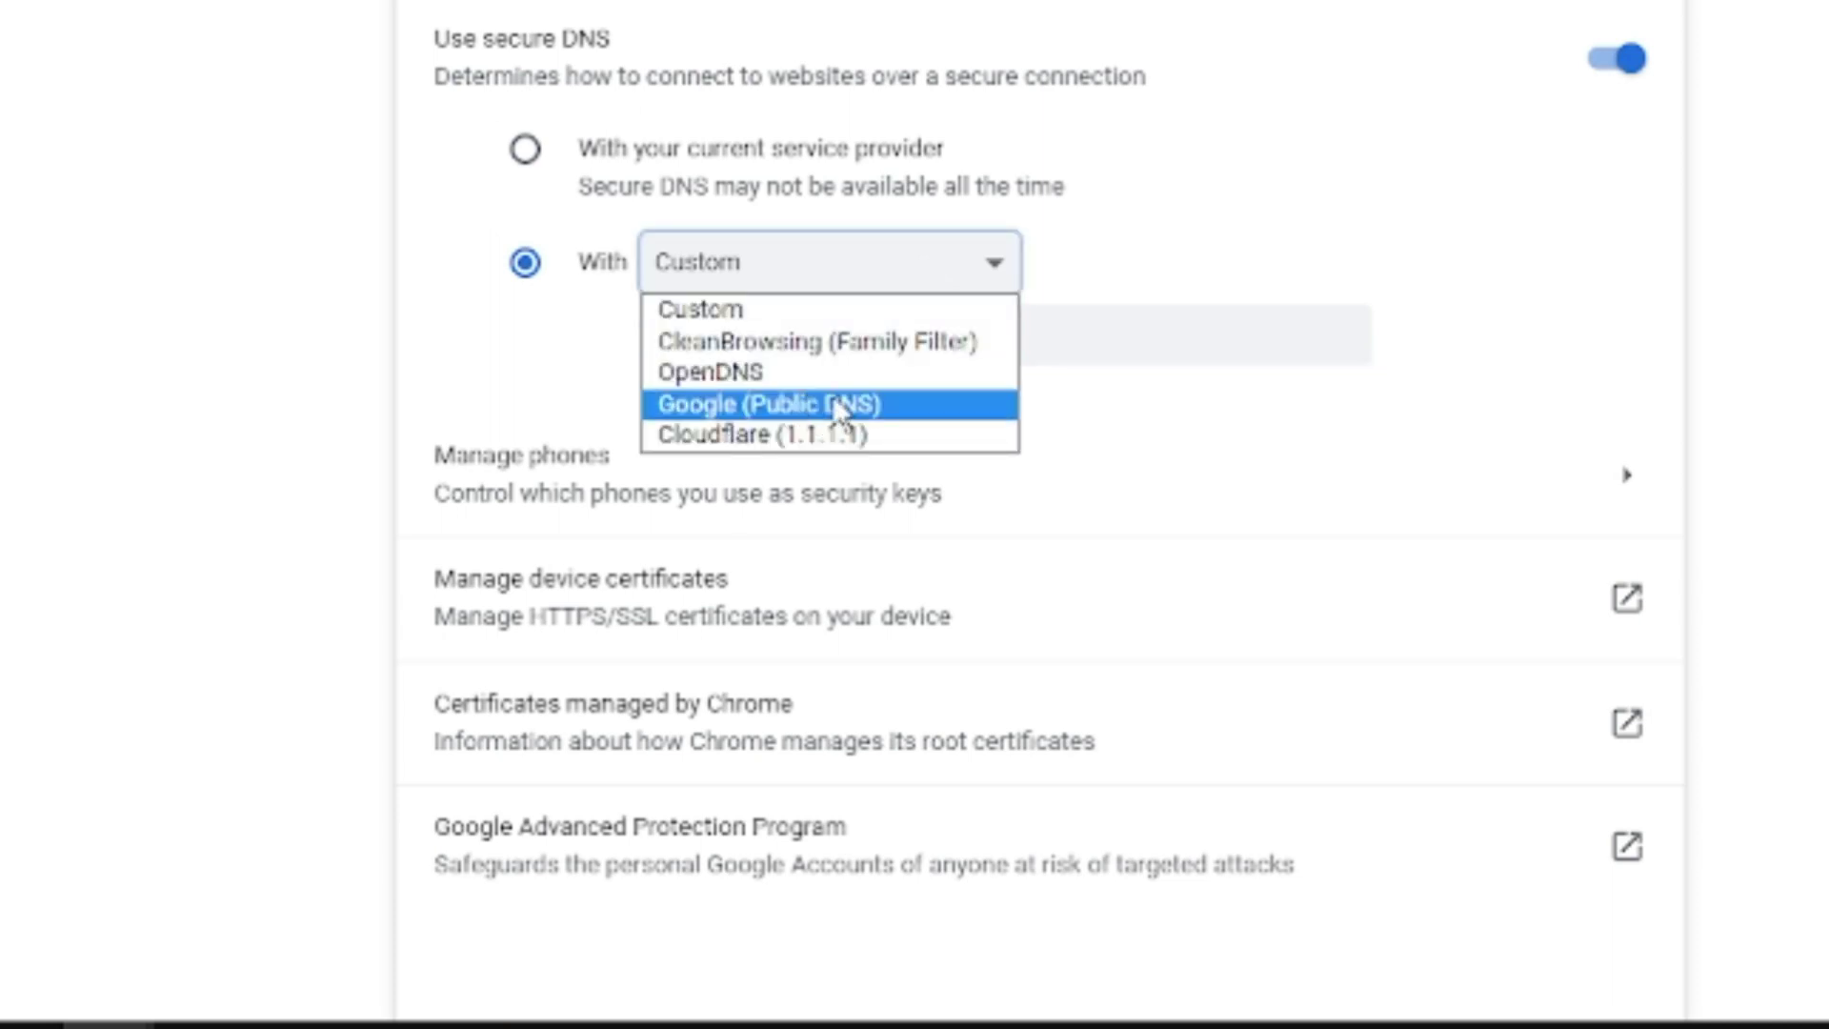
left_click(786, 433)
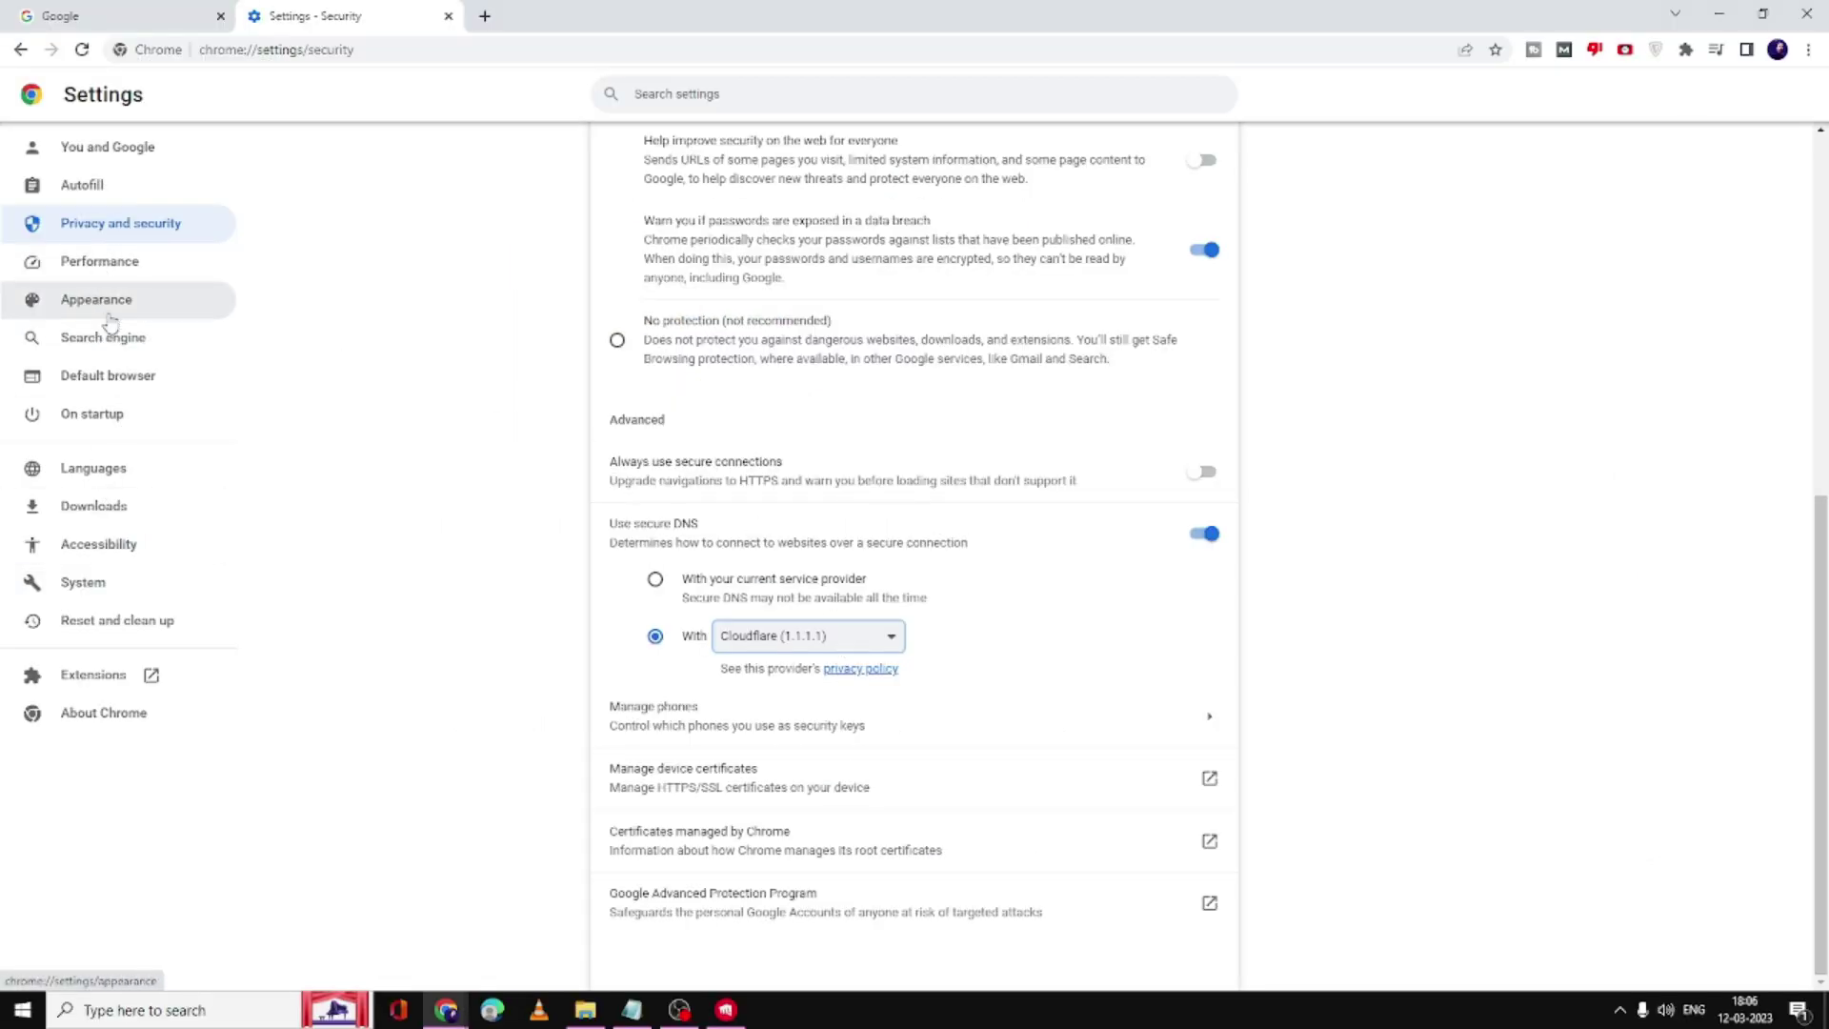
- In System settings, switch off 'Continue running background apps when Google Chrome is closed'
left_click(114, 582)
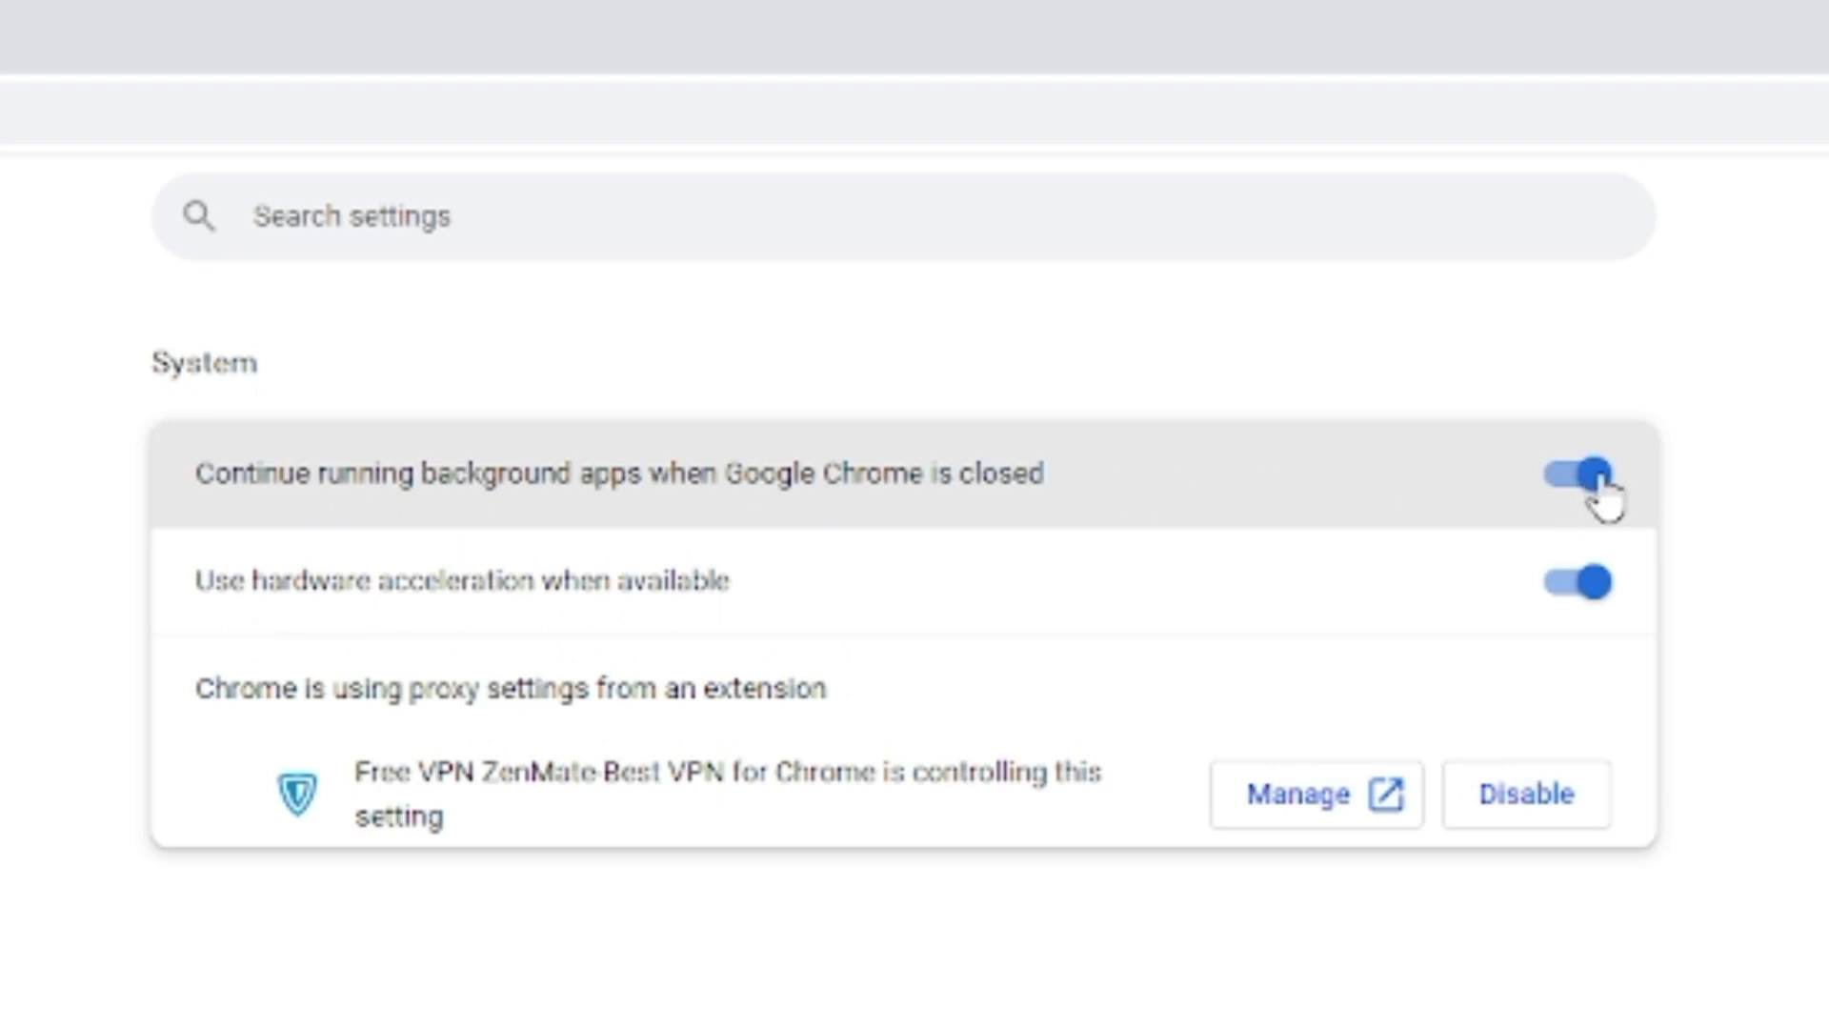
left_click(1596, 481)
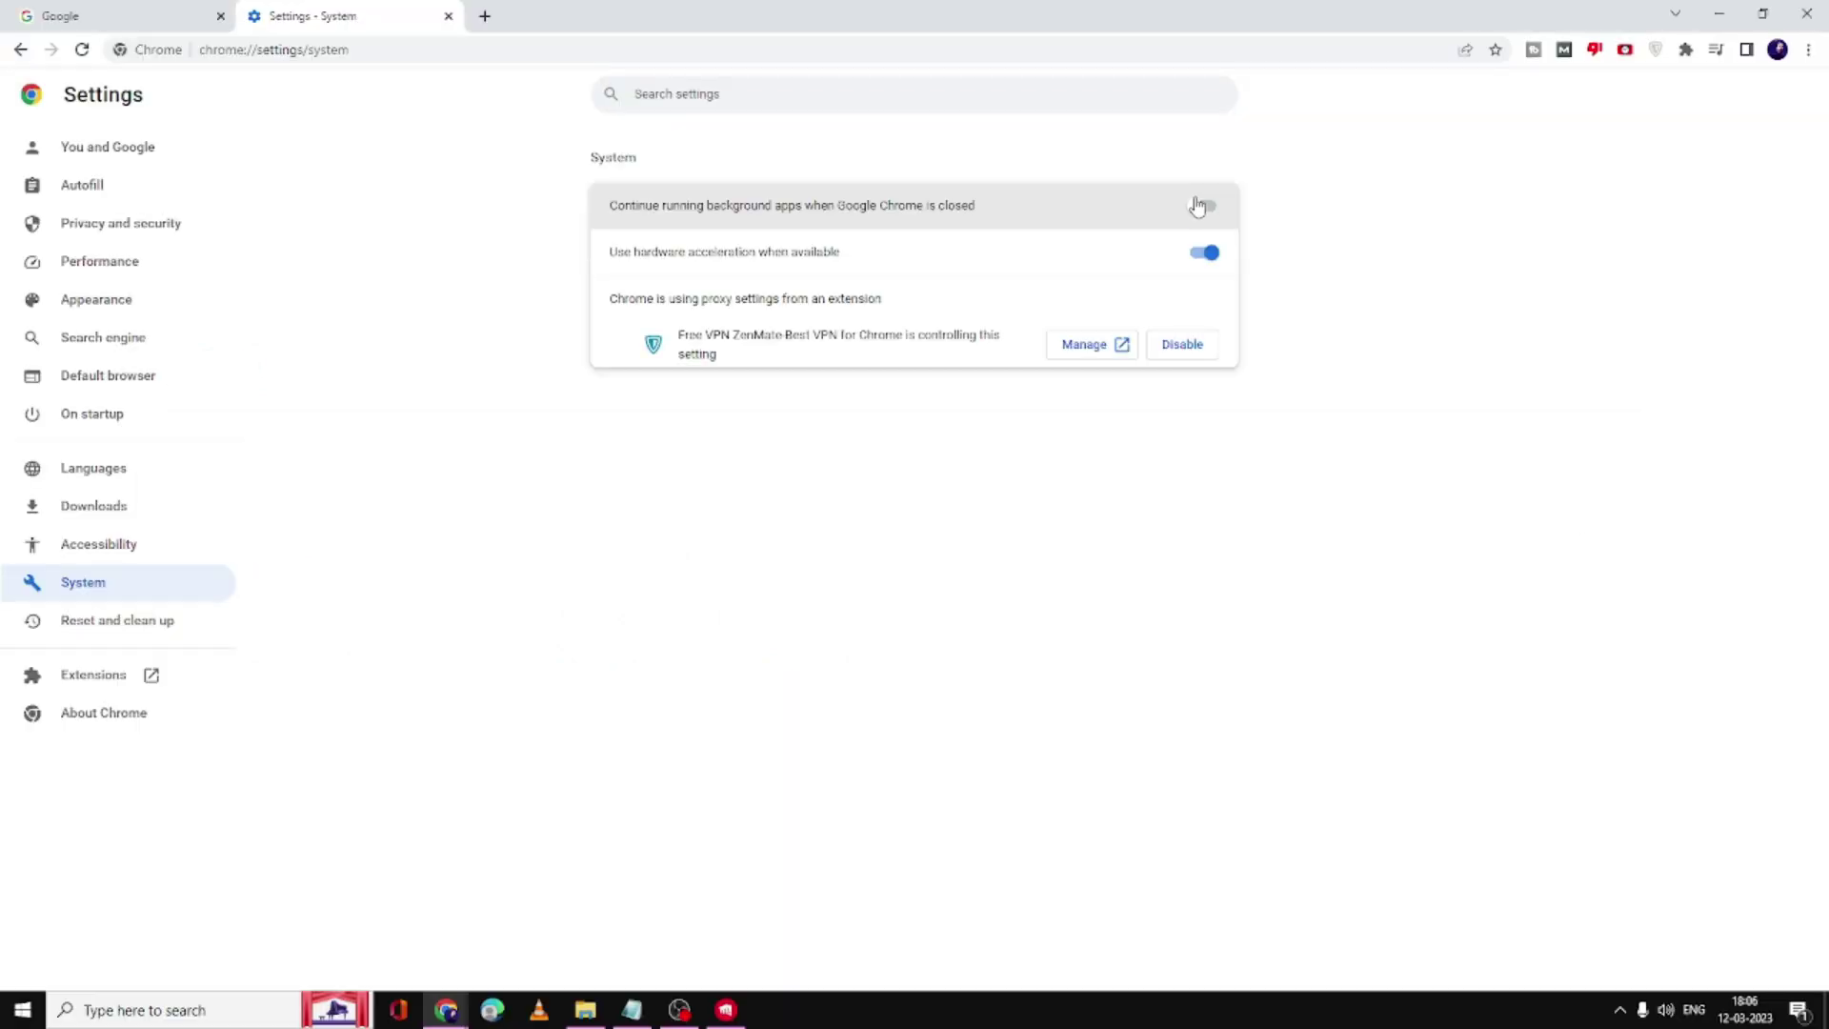
left_click_drag(1197, 207, 1052, 334)
left_click(1191, 284)
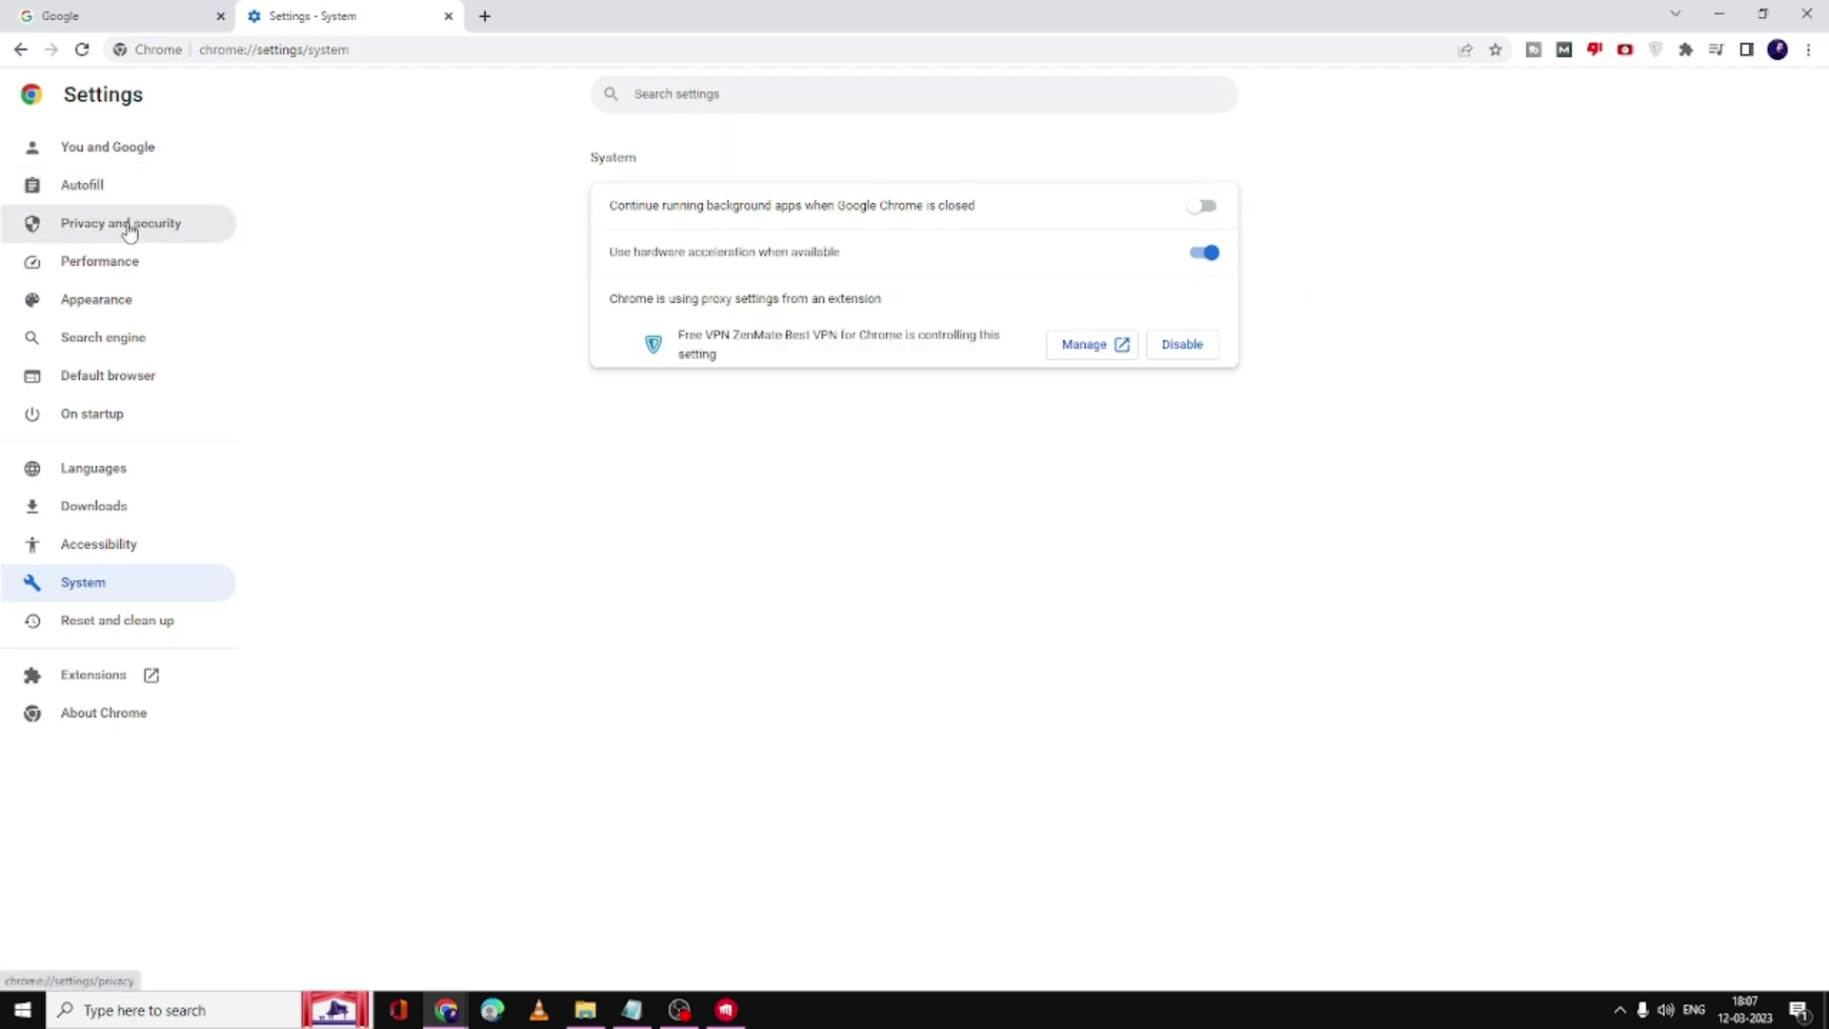
- Open Clear browsing data on the Advanced tab to pick all-time items
left_click(157, 238)
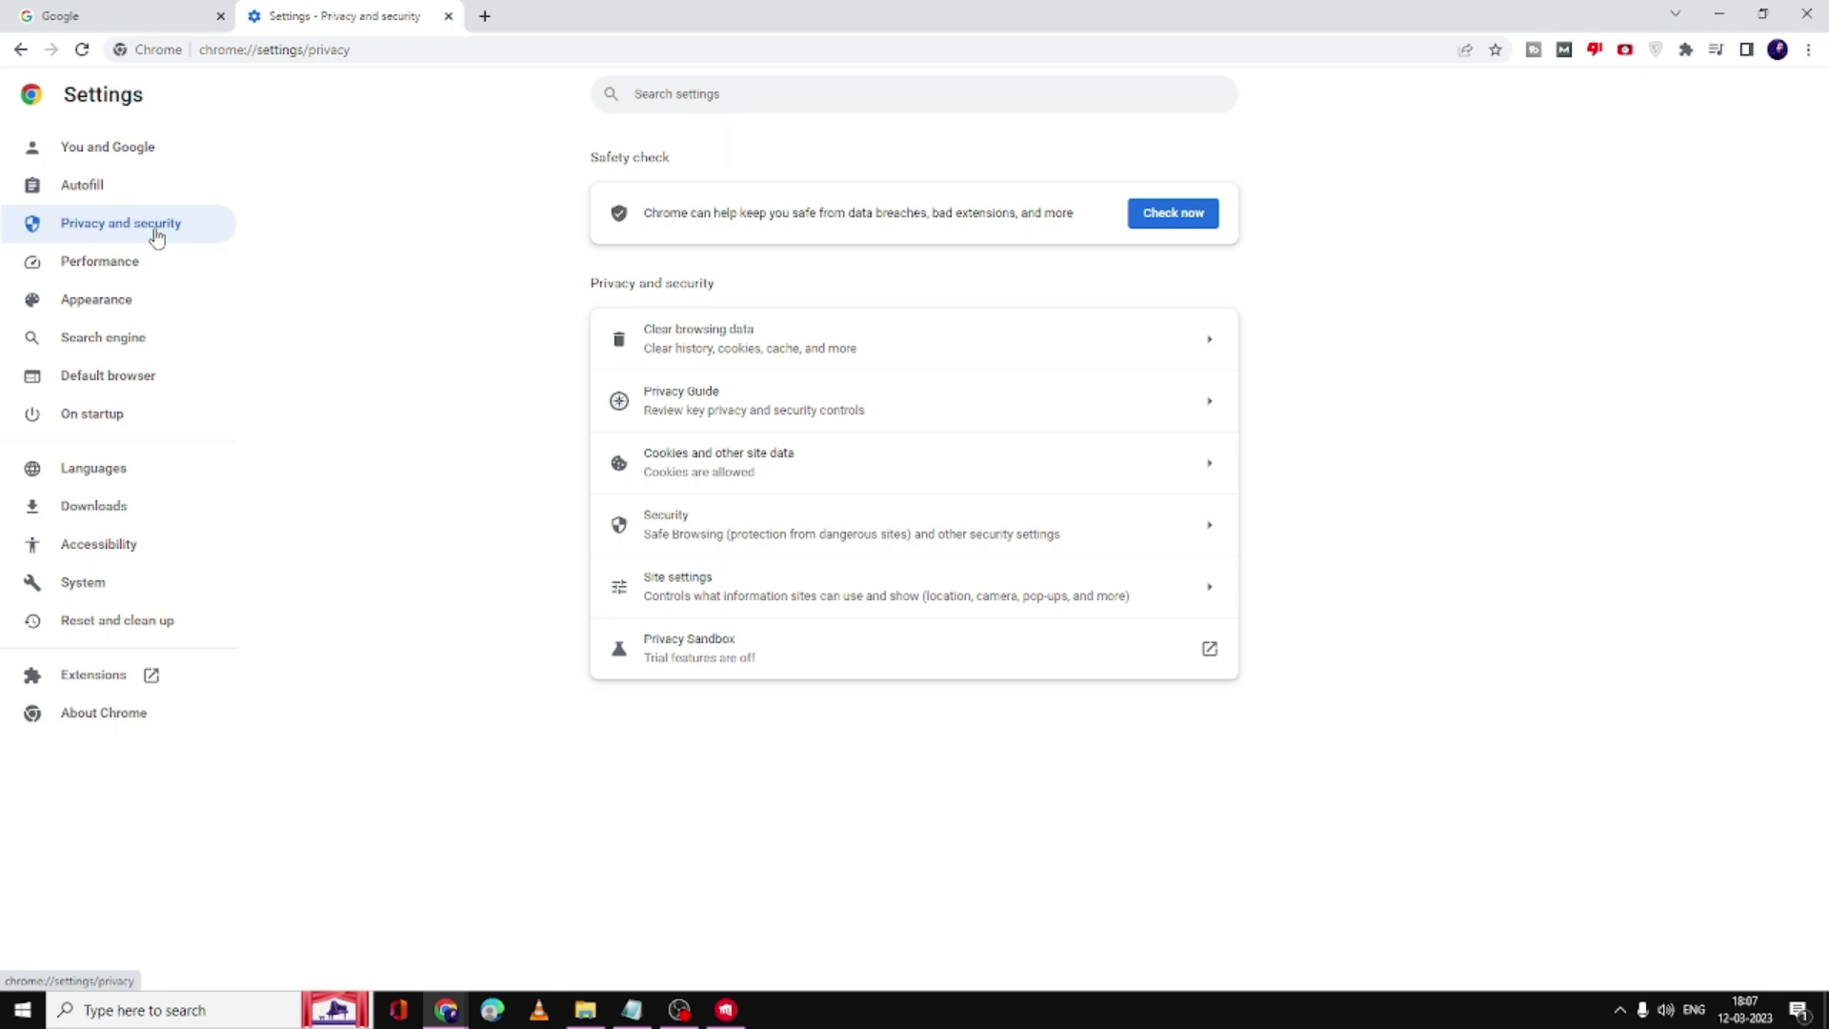
left_click(642, 410)
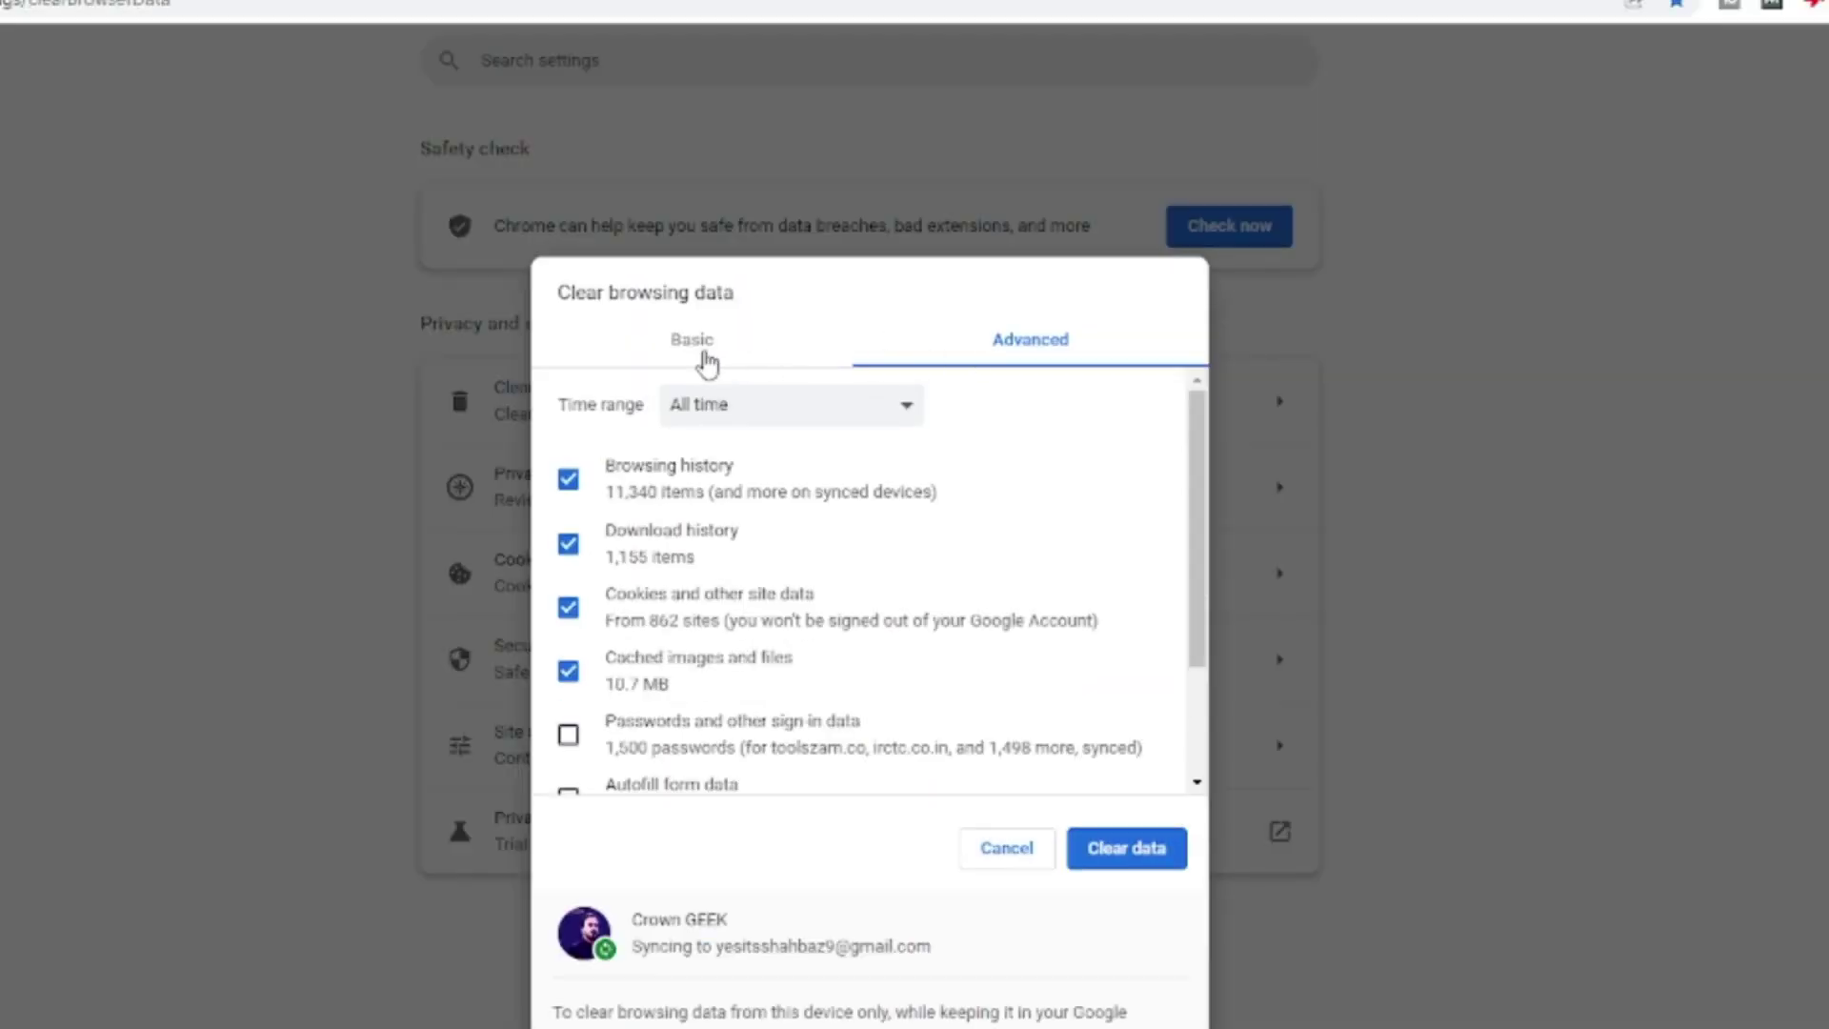
left_click(702, 352)
left_click(1029, 353)
scroll(705, 547, "down", 2)
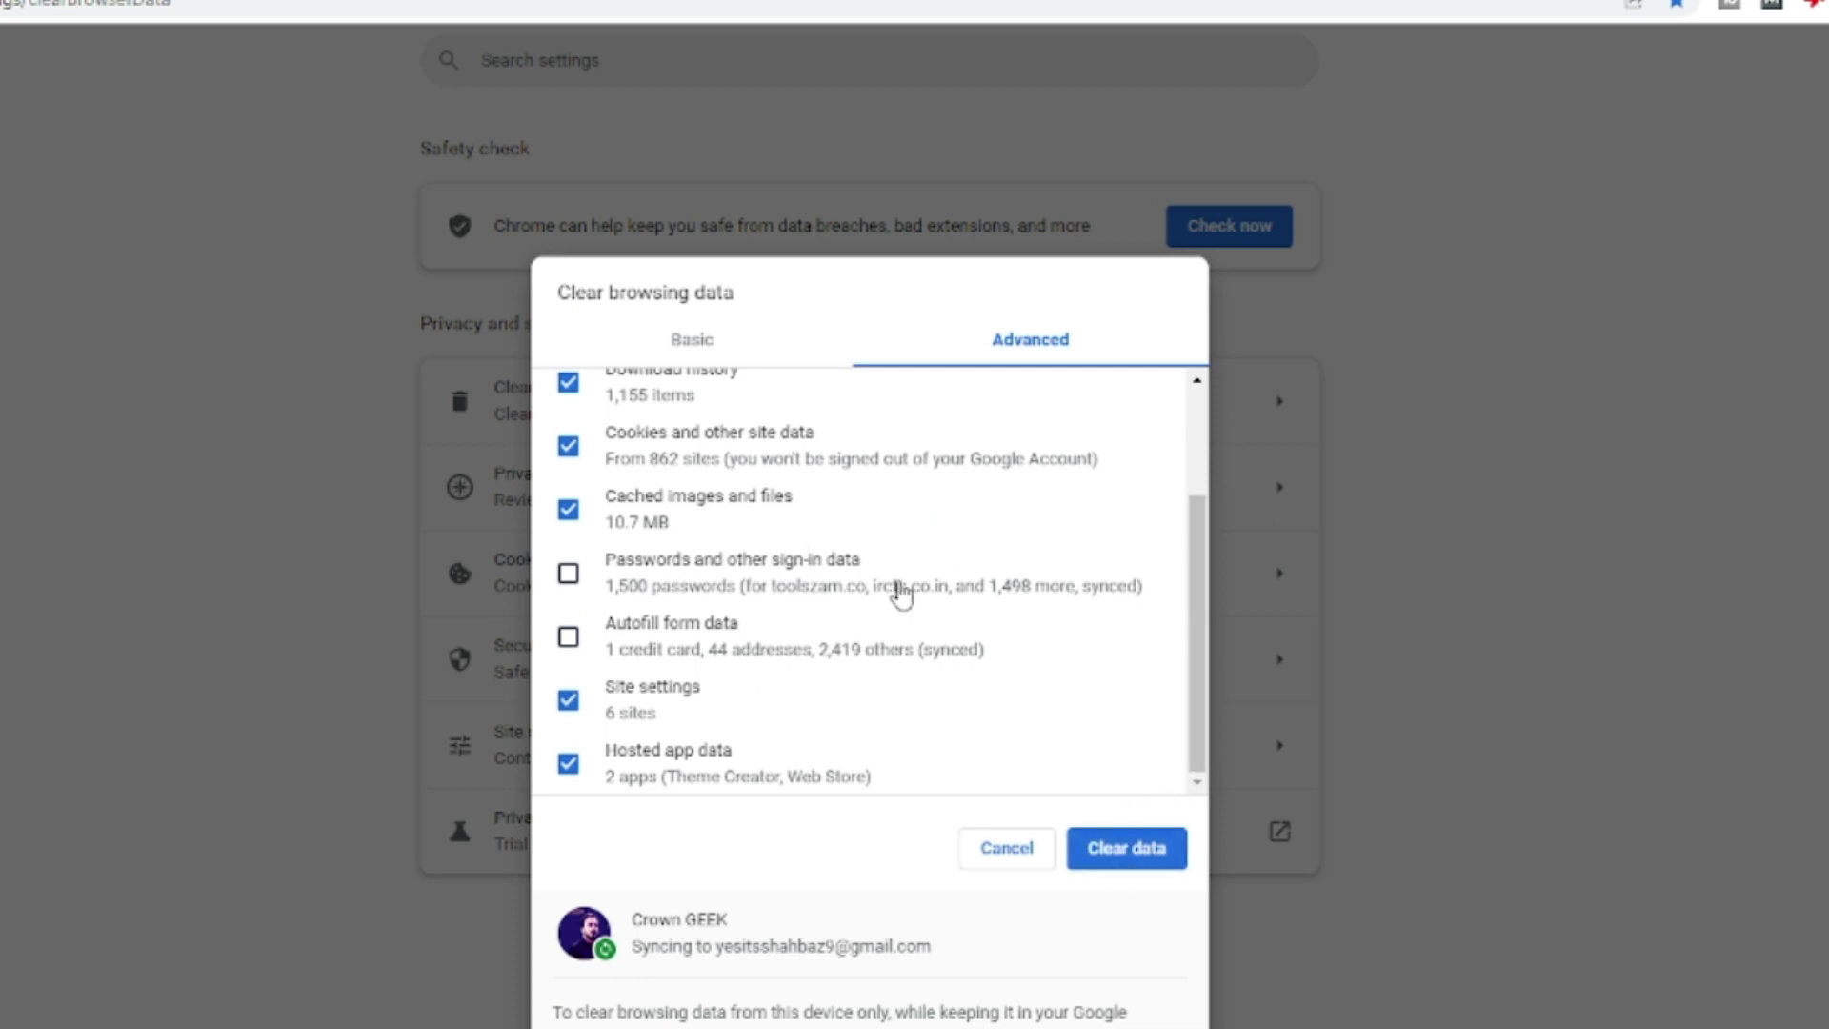
- Clear the ticked browsing data, then cancel the restore-defaults prompt under Reset and clean up
left_click(1008, 657)
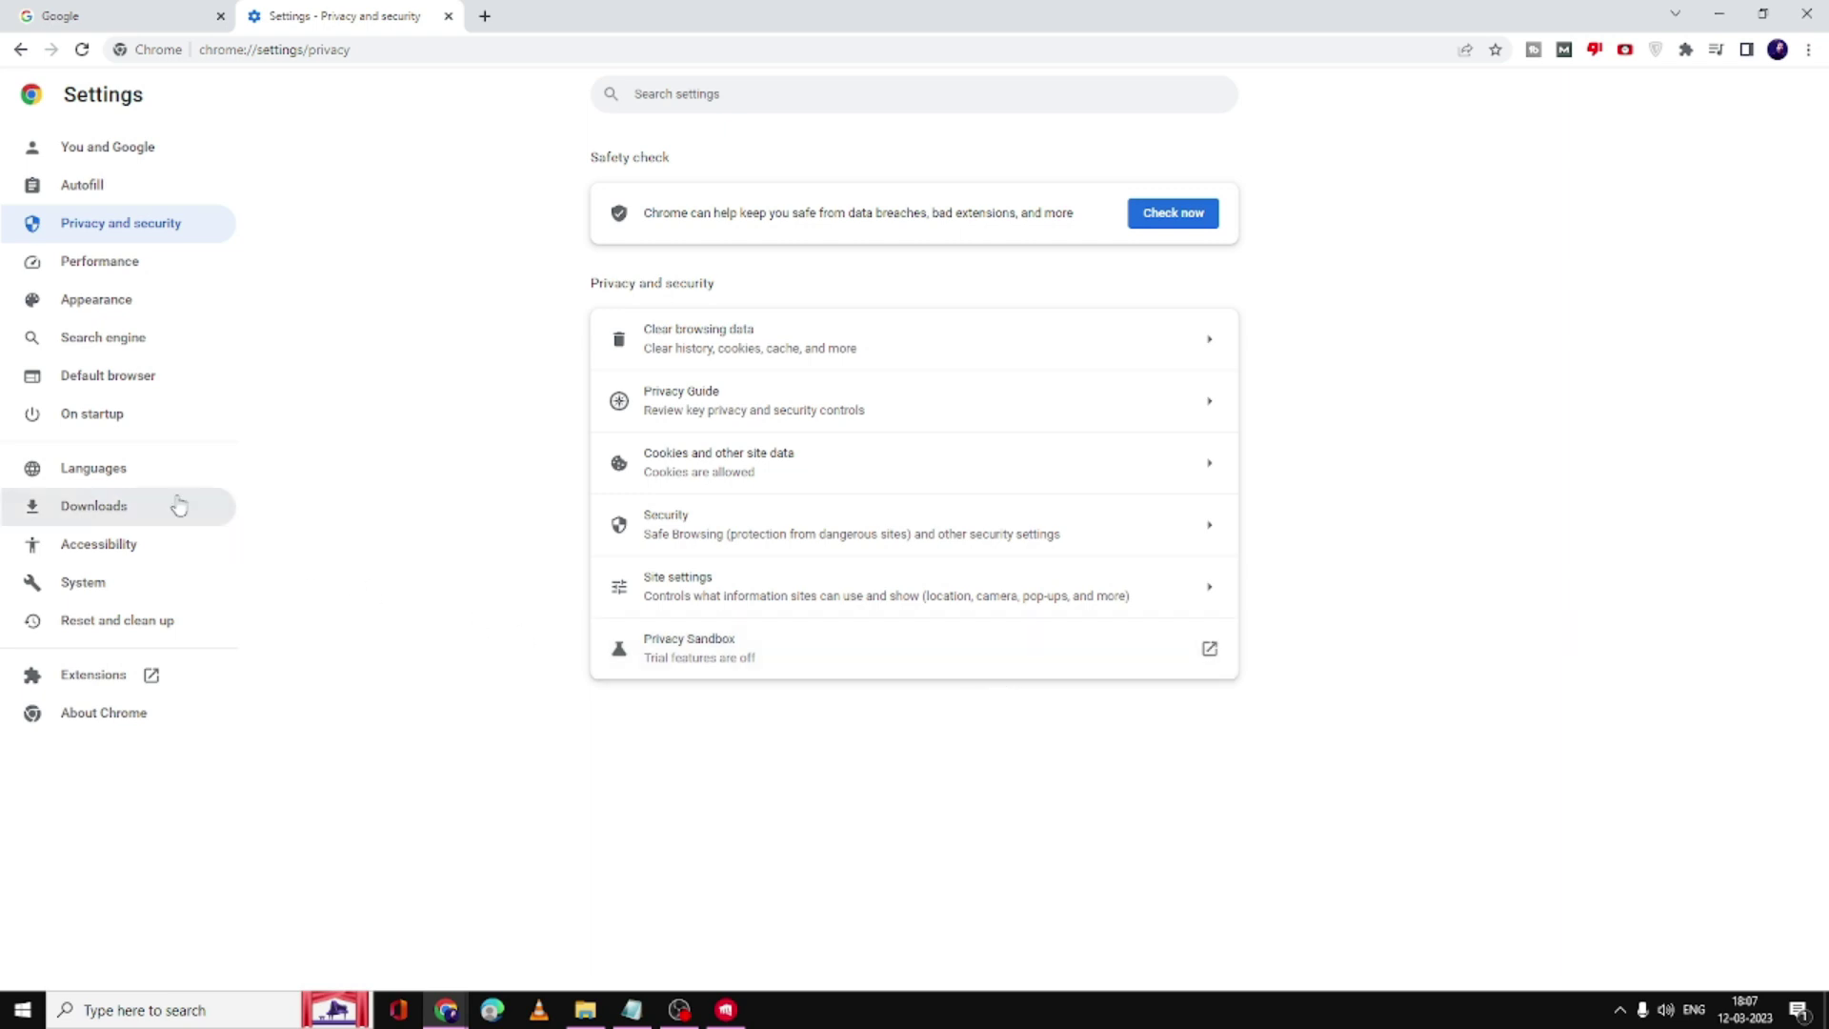
left_click(112, 631)
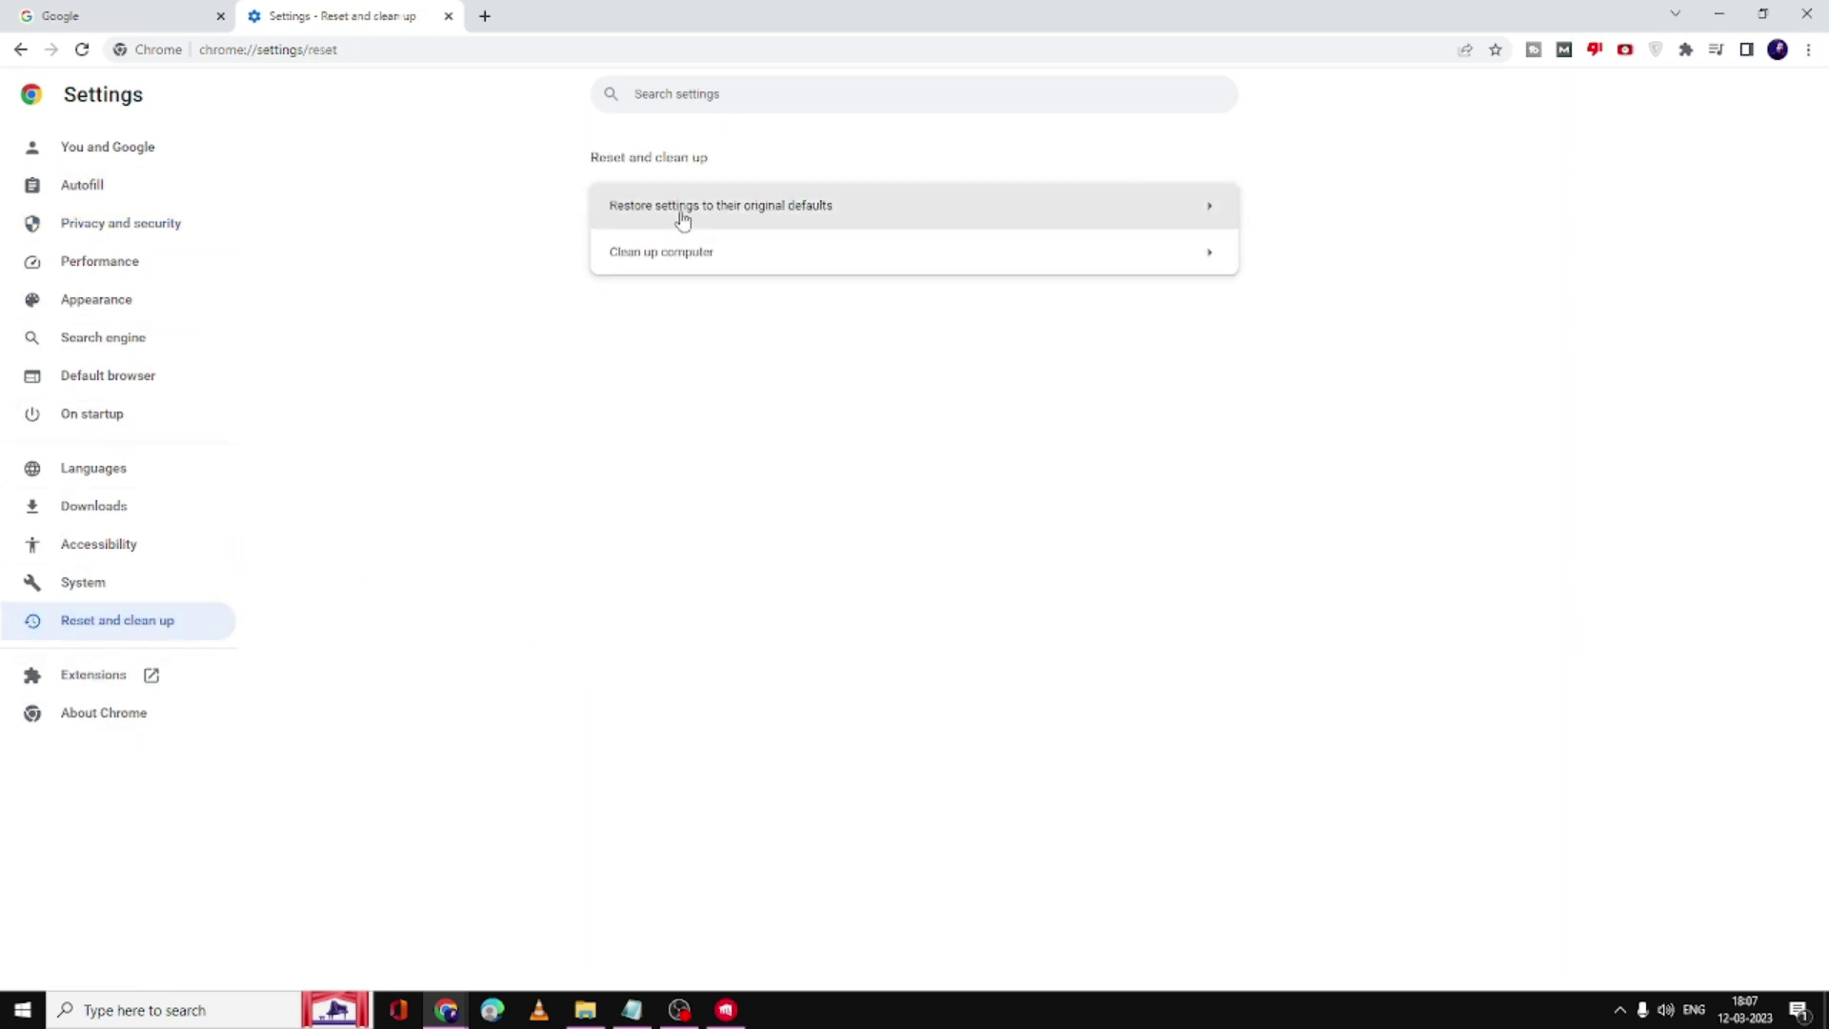
left_click(726, 212)
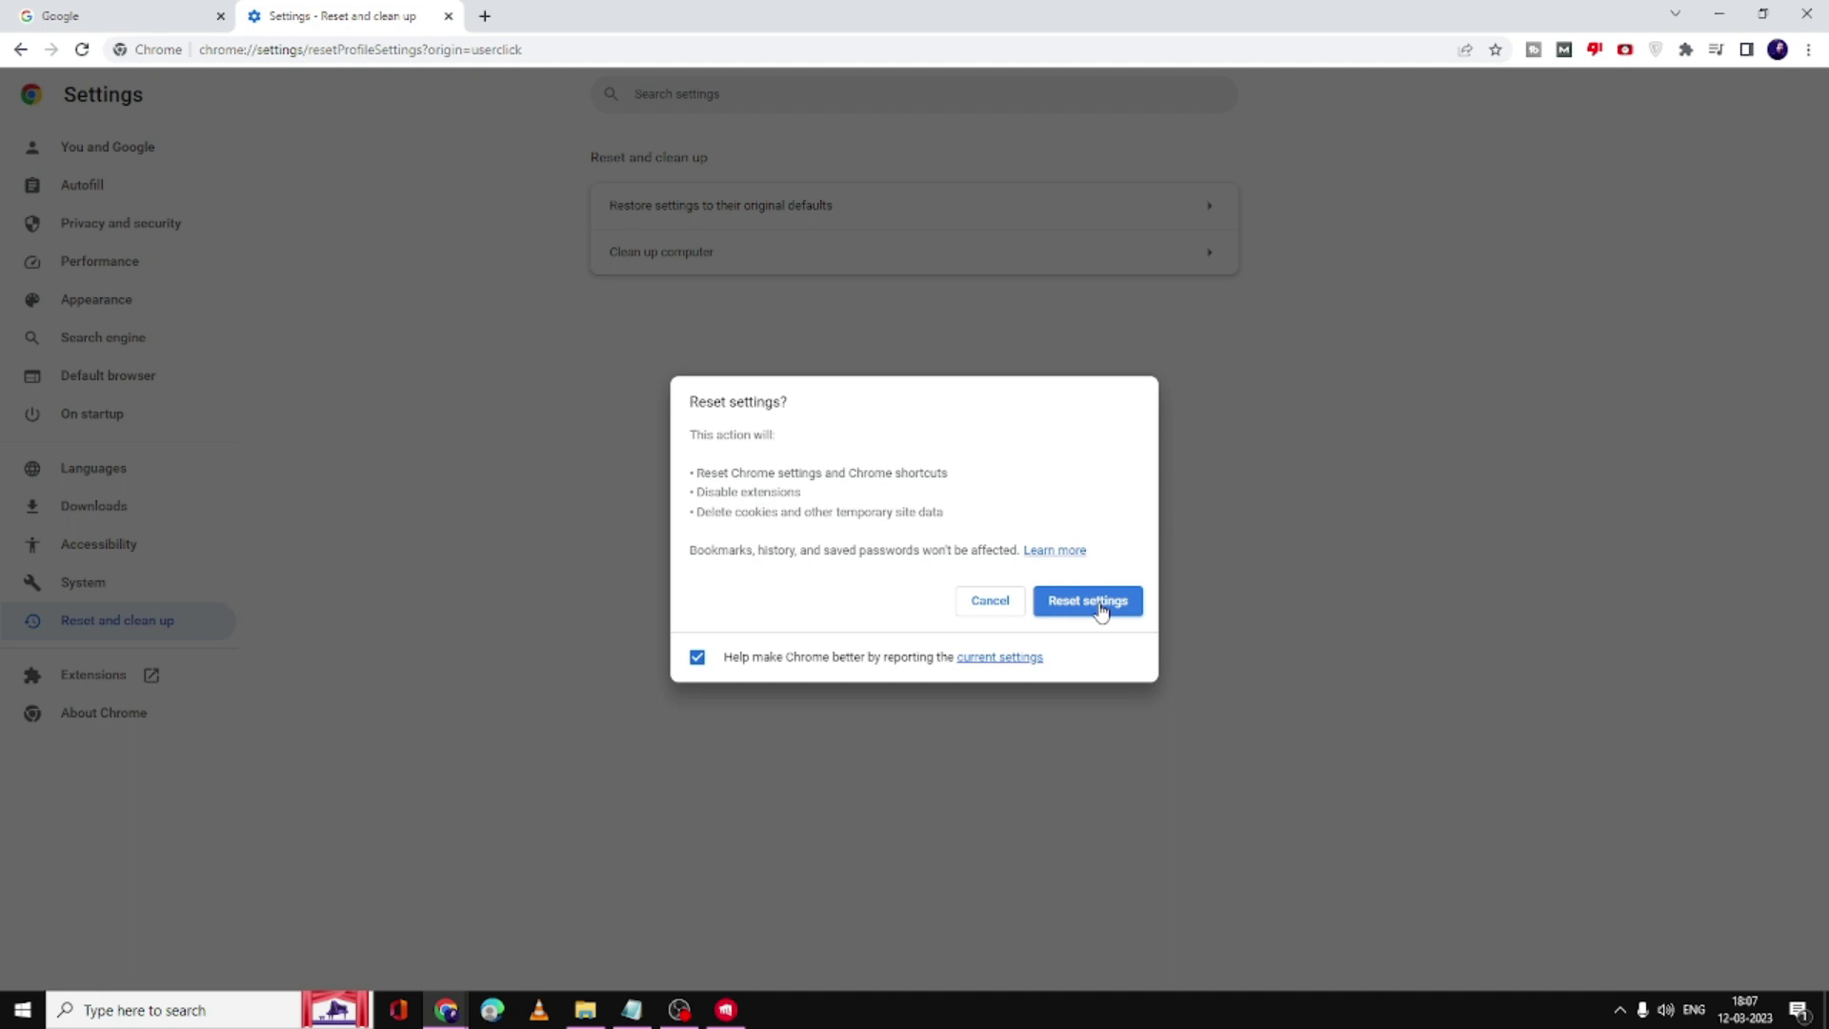
left_click(976, 608)
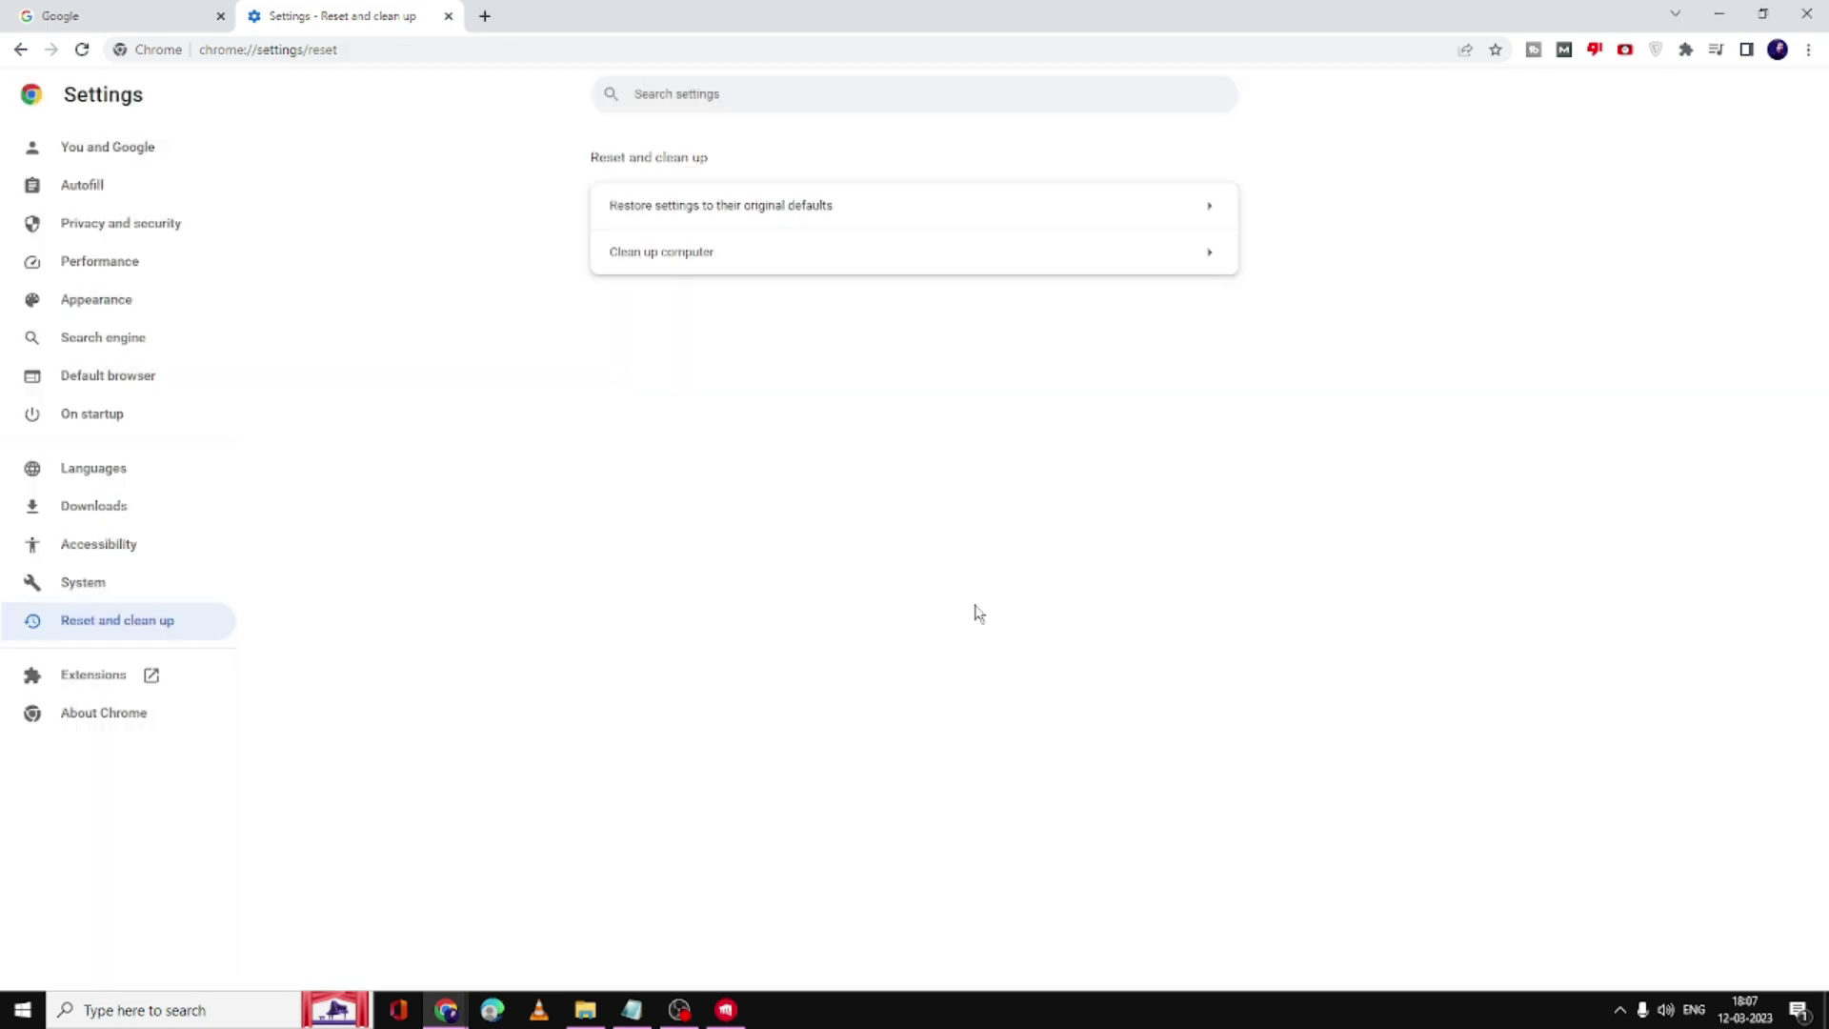
- In a new tab at chrome://flags, set Parallel downloading to Enabled
left_click(485, 16)
type("chr")
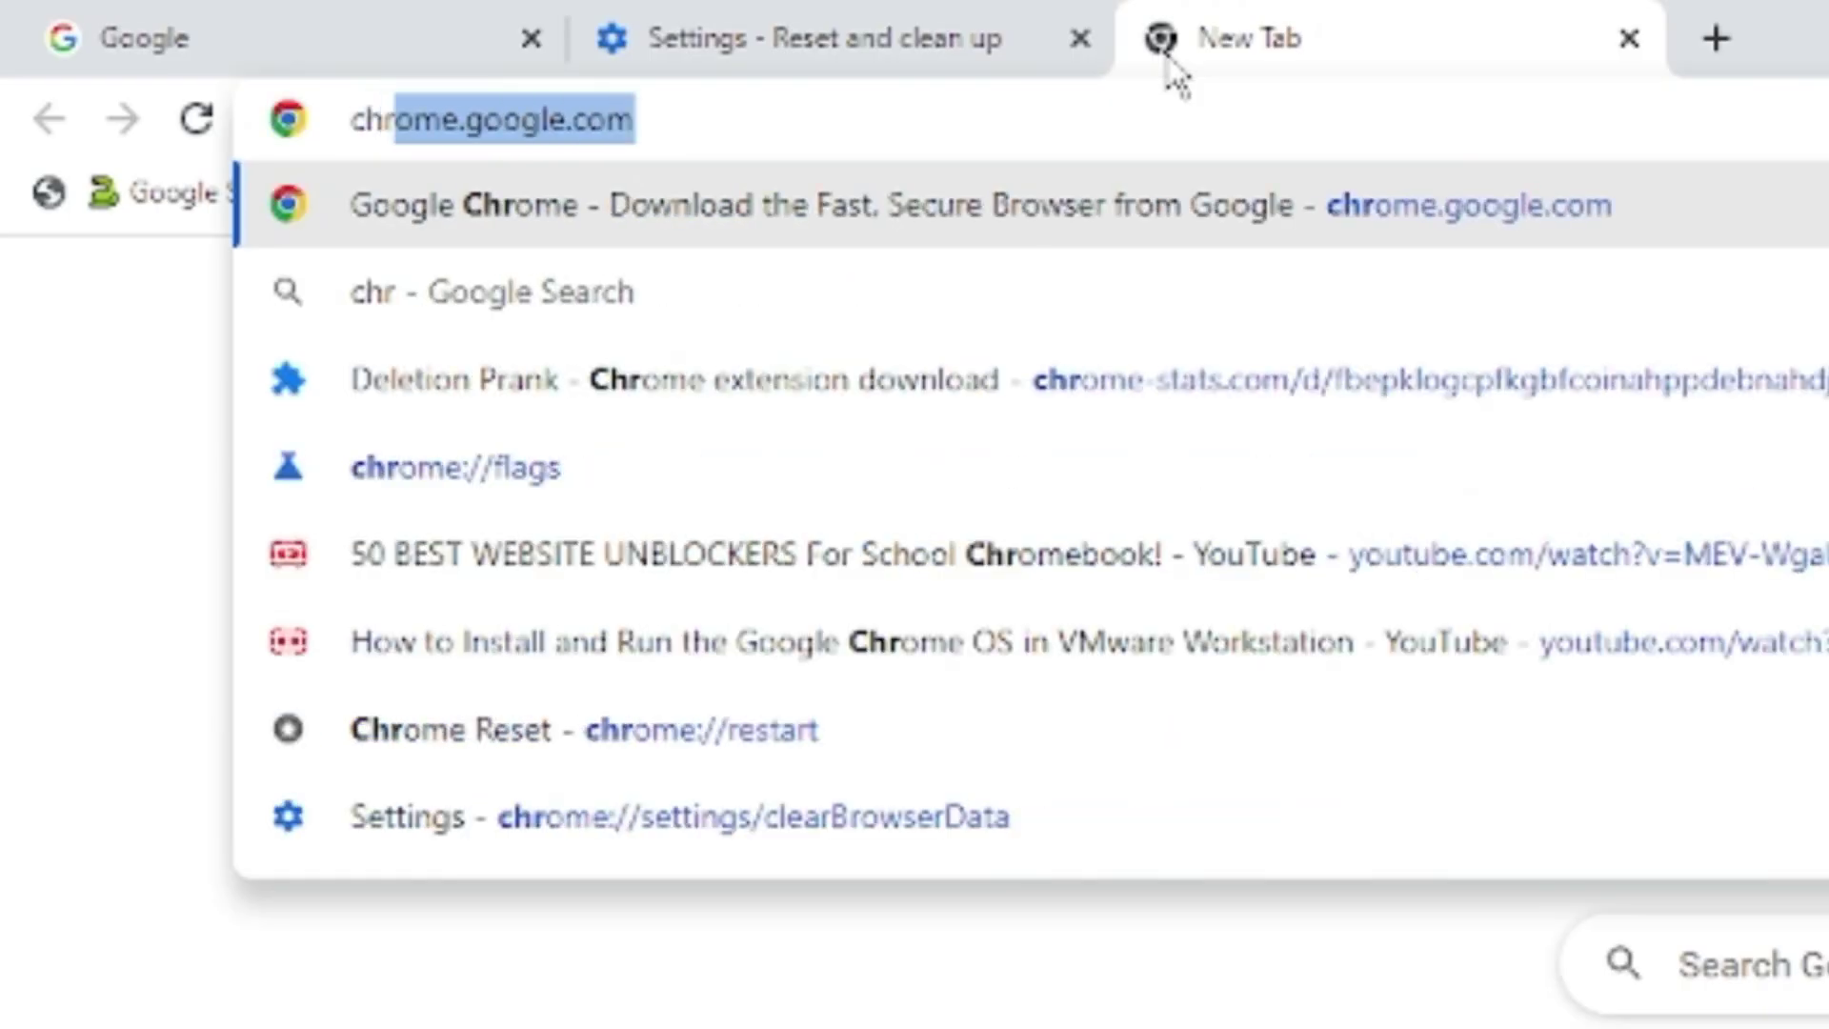
type("ome://")
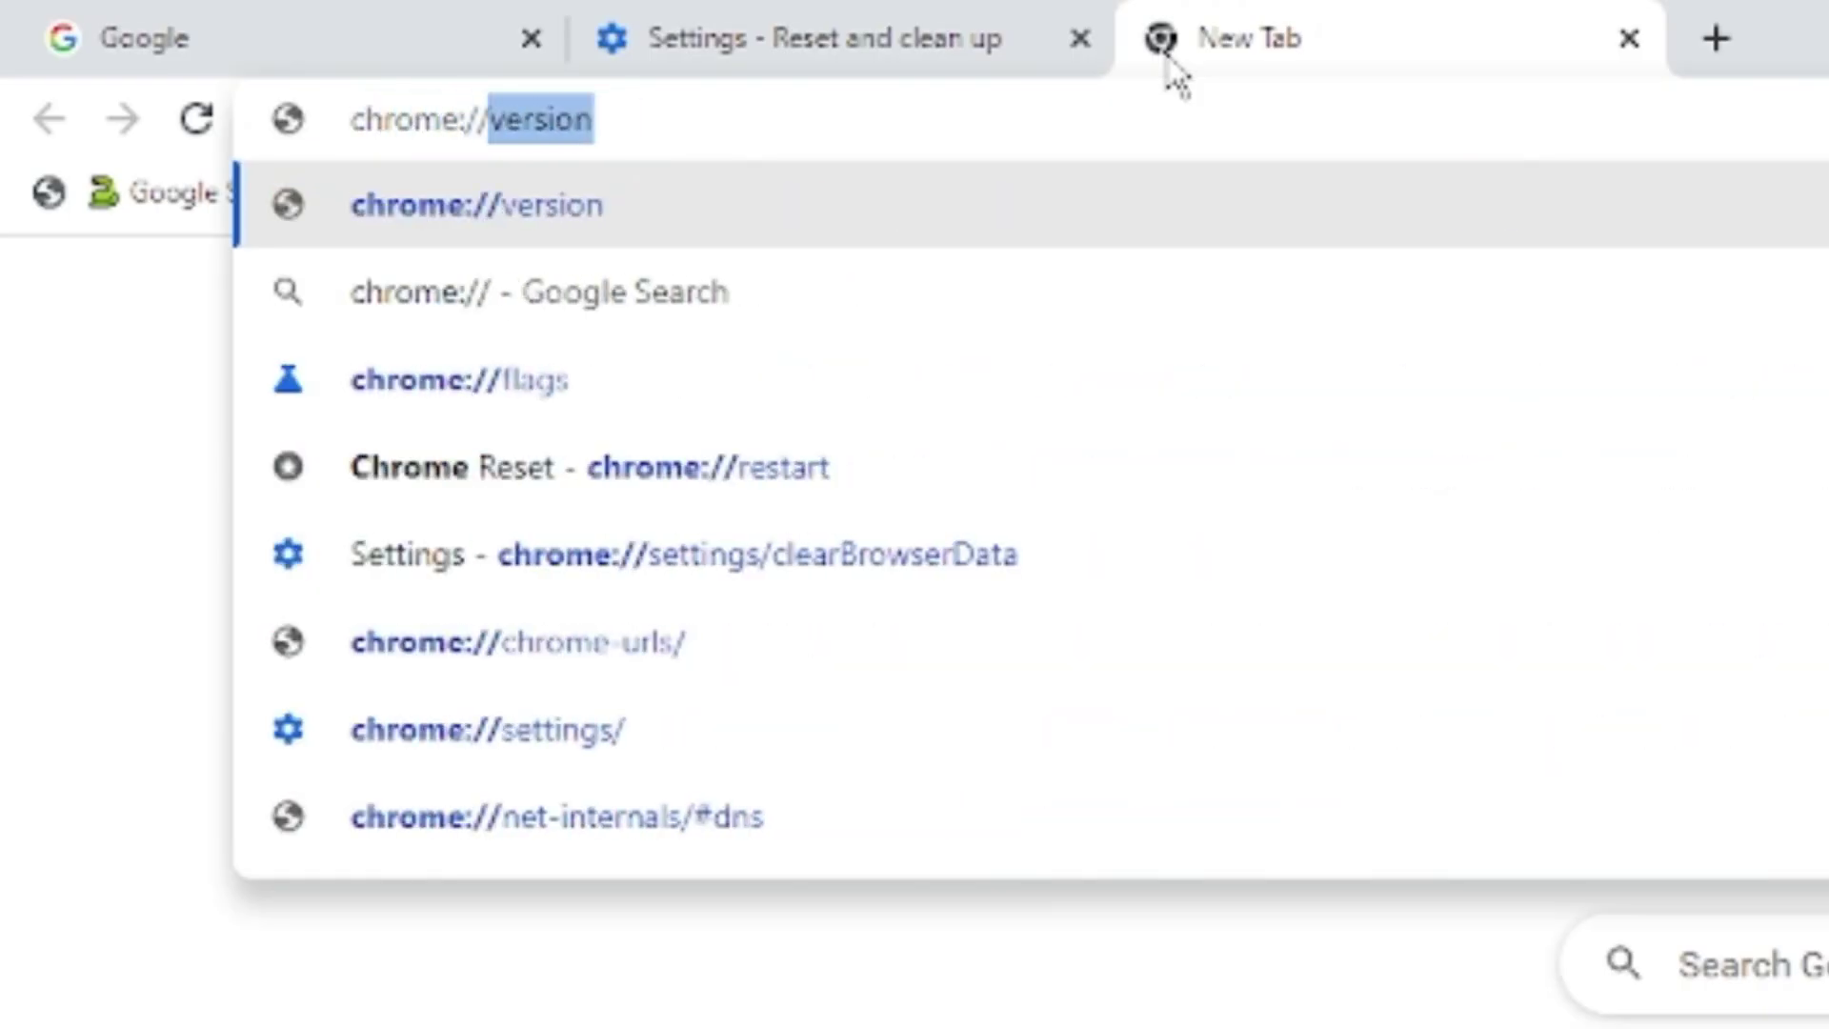
type("flags")
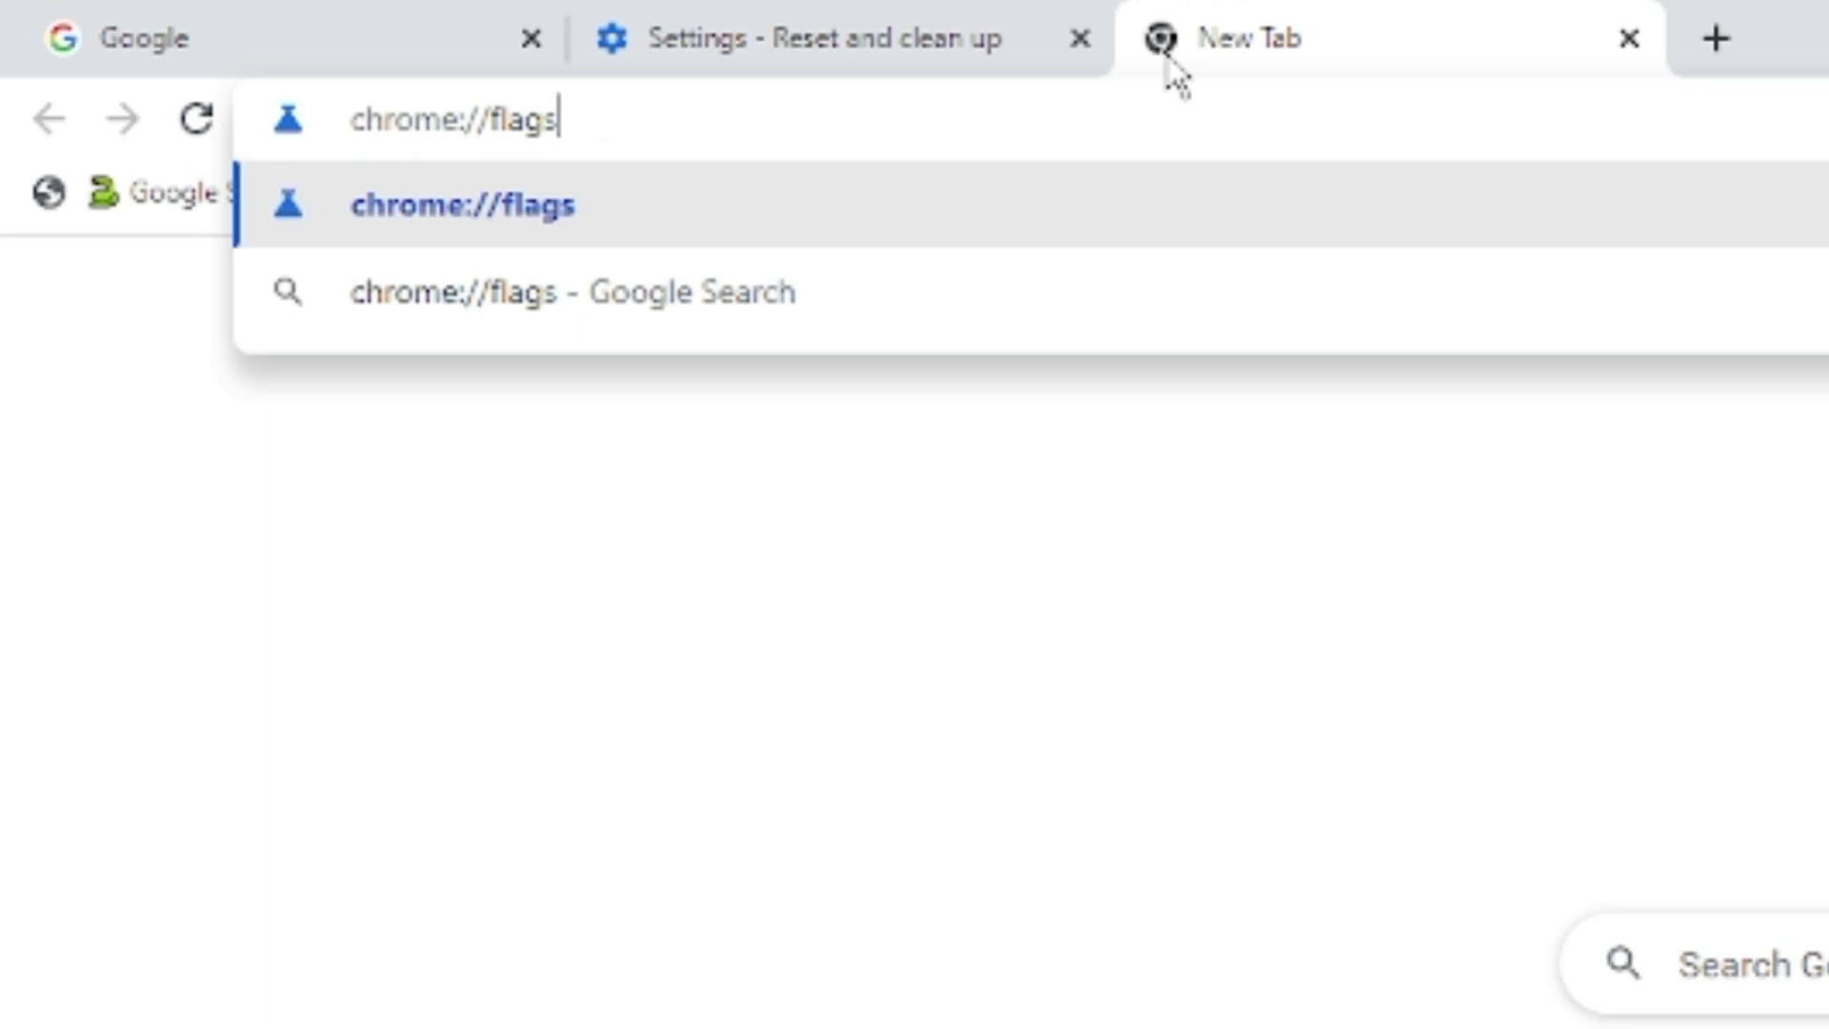
key("Return")
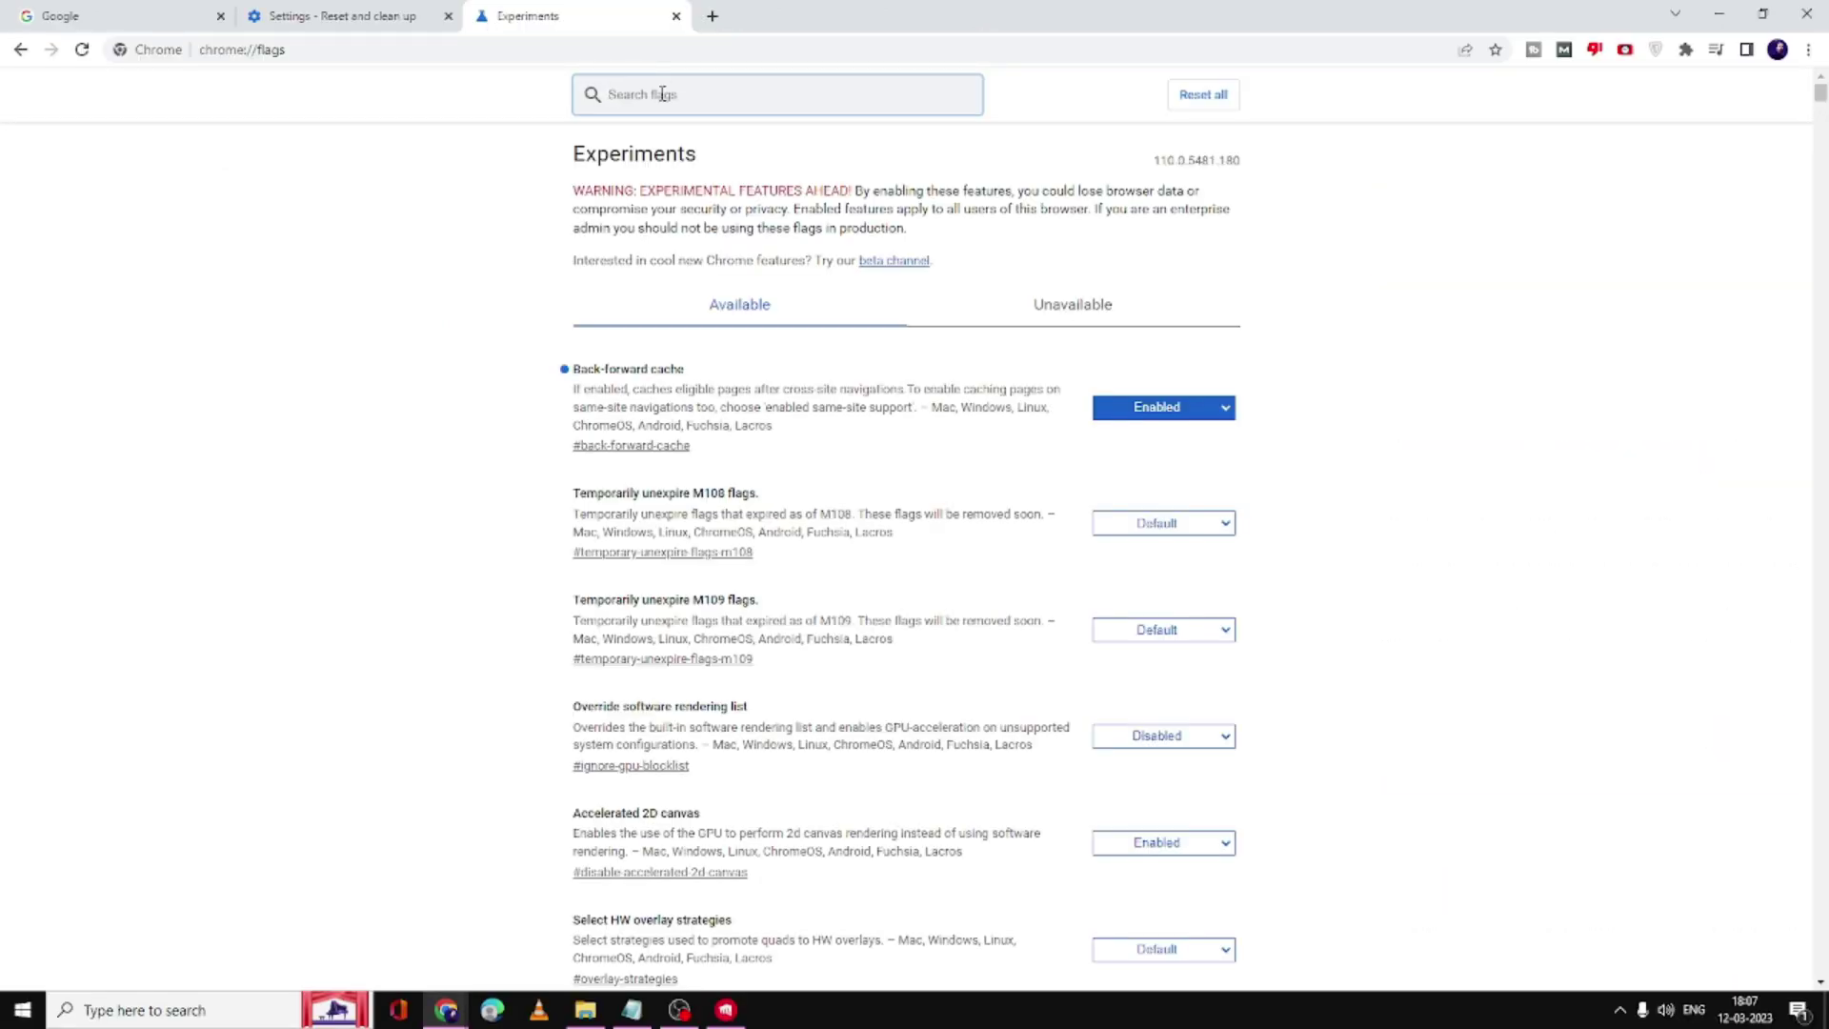
type("pa")
type("ralle")
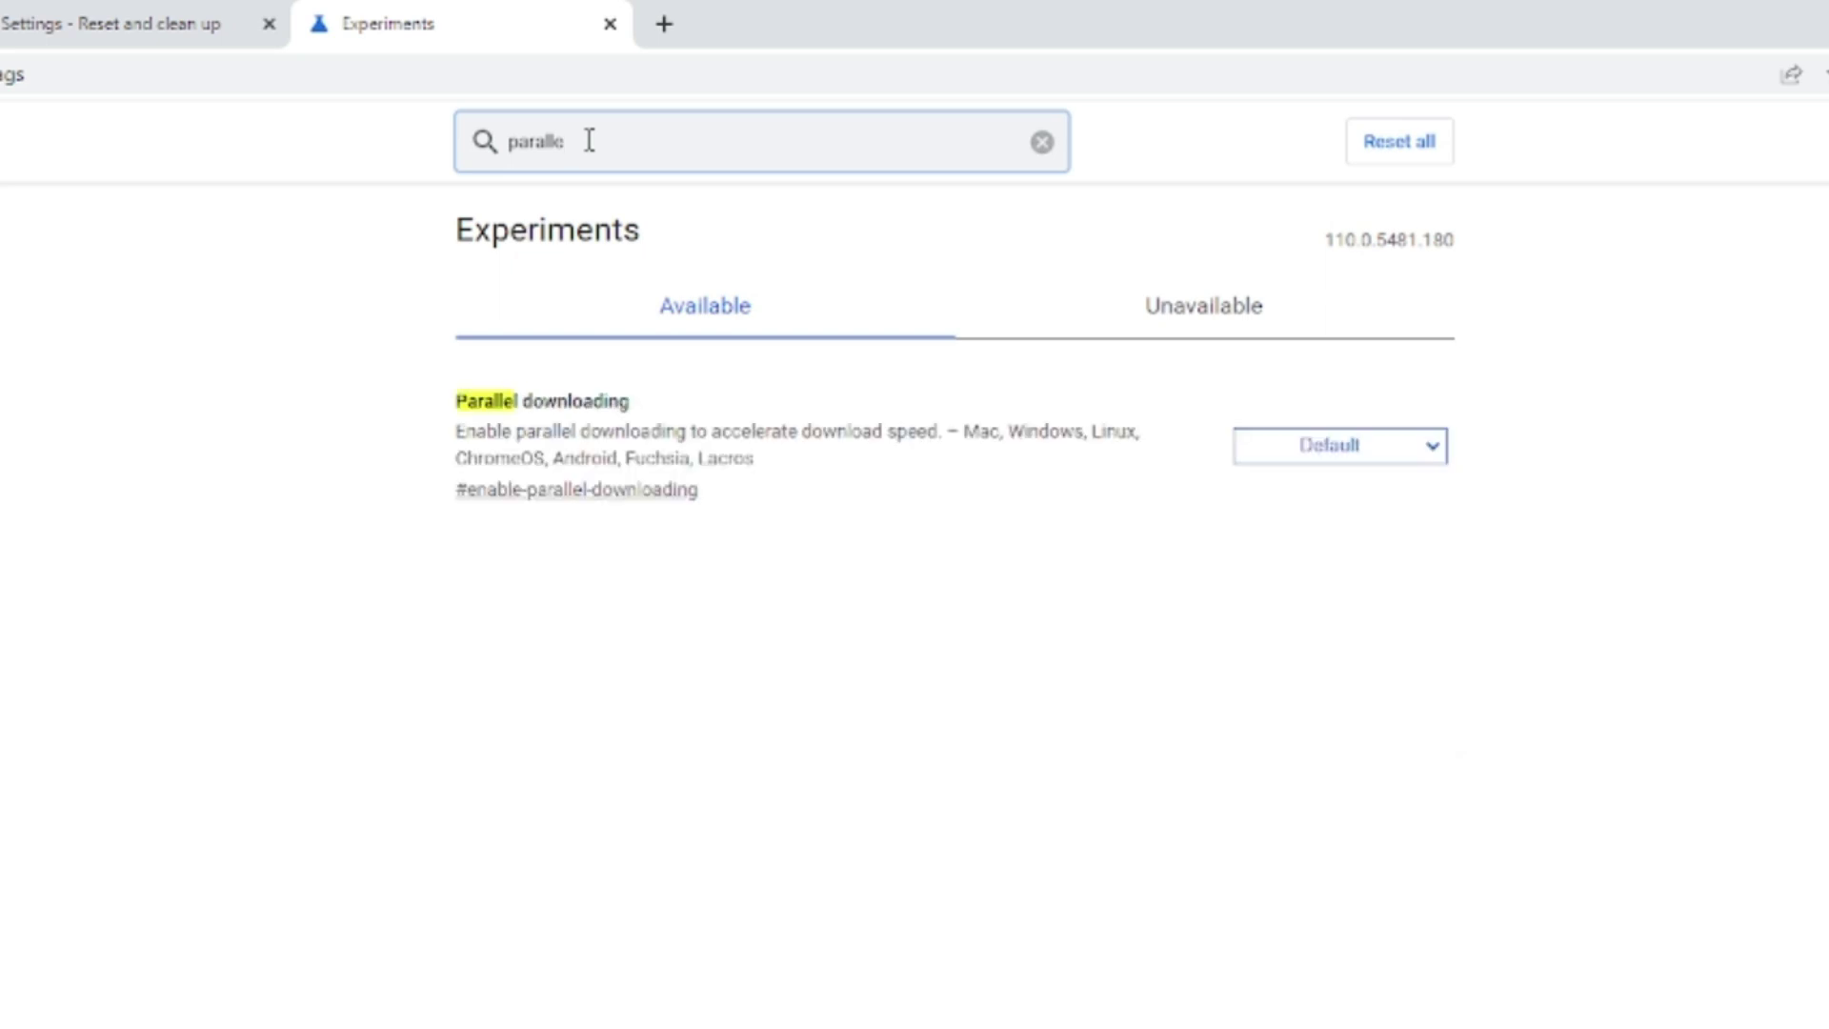
left_click(1374, 458)
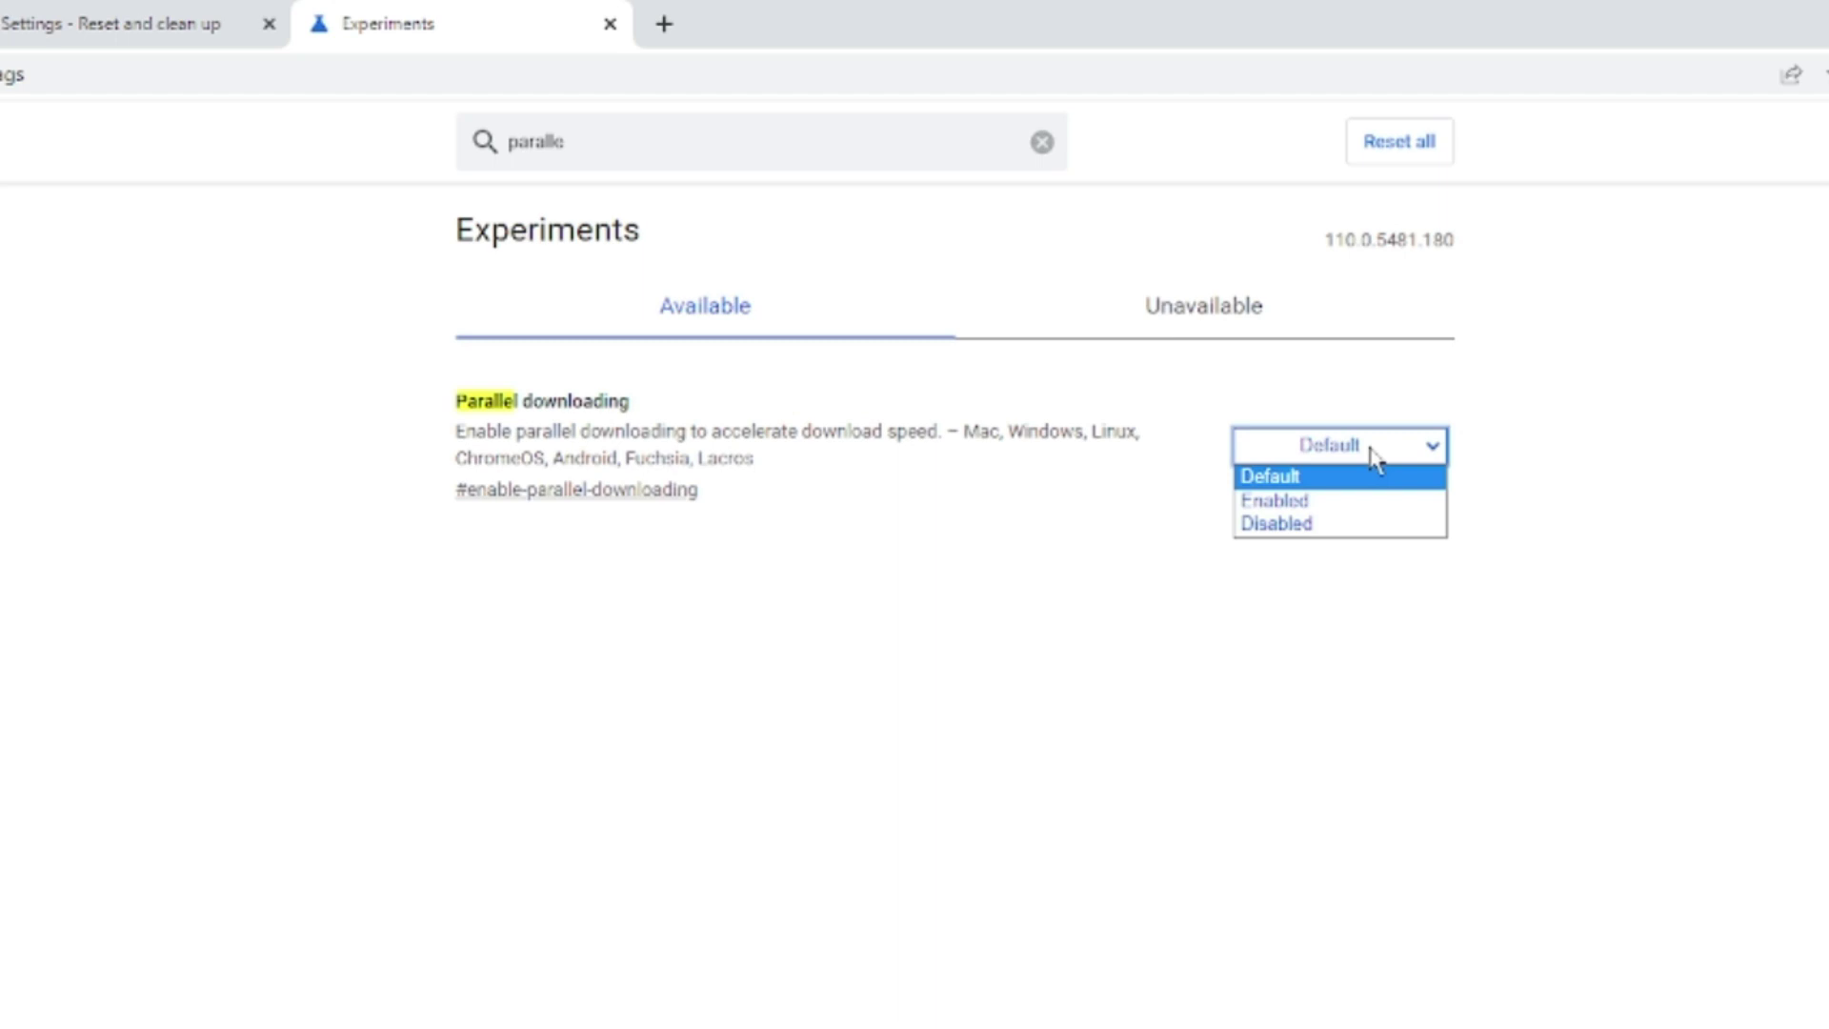
left_click(1300, 500)
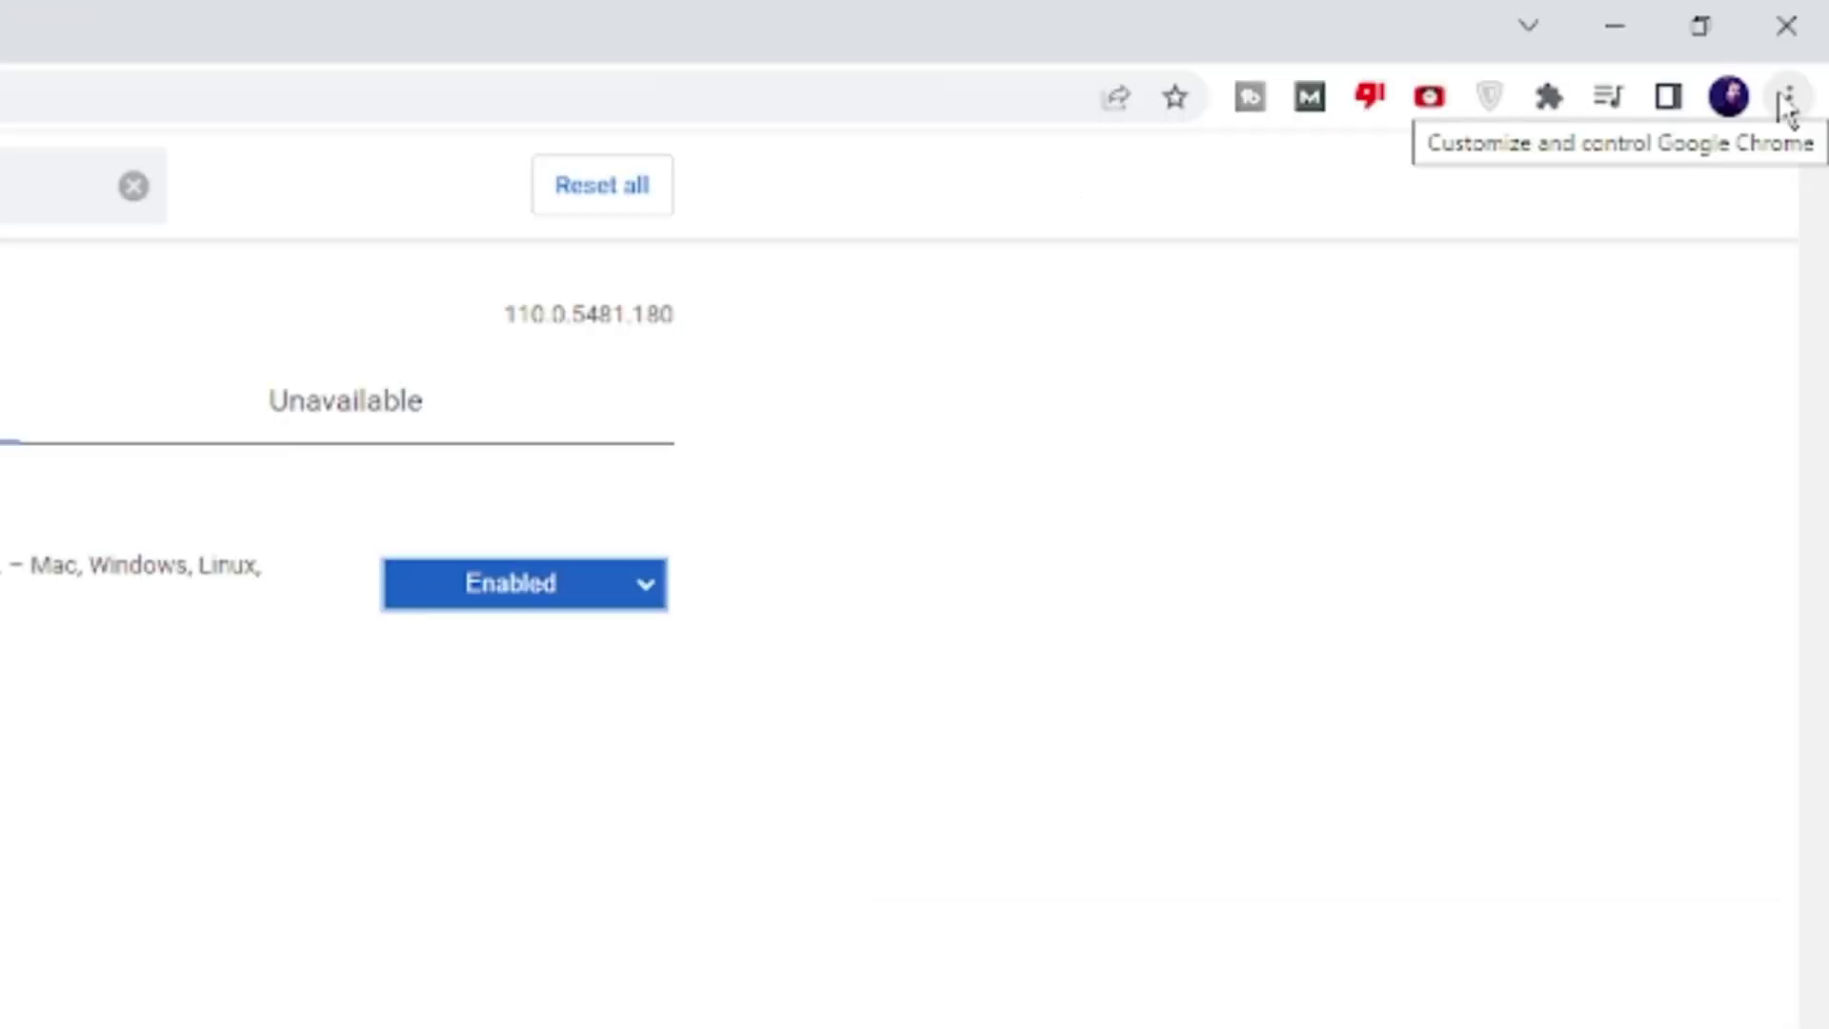
- Open the Extensions page from the Chrome menu's More tools
left_click(1787, 103)
mouse_move(1450, 626)
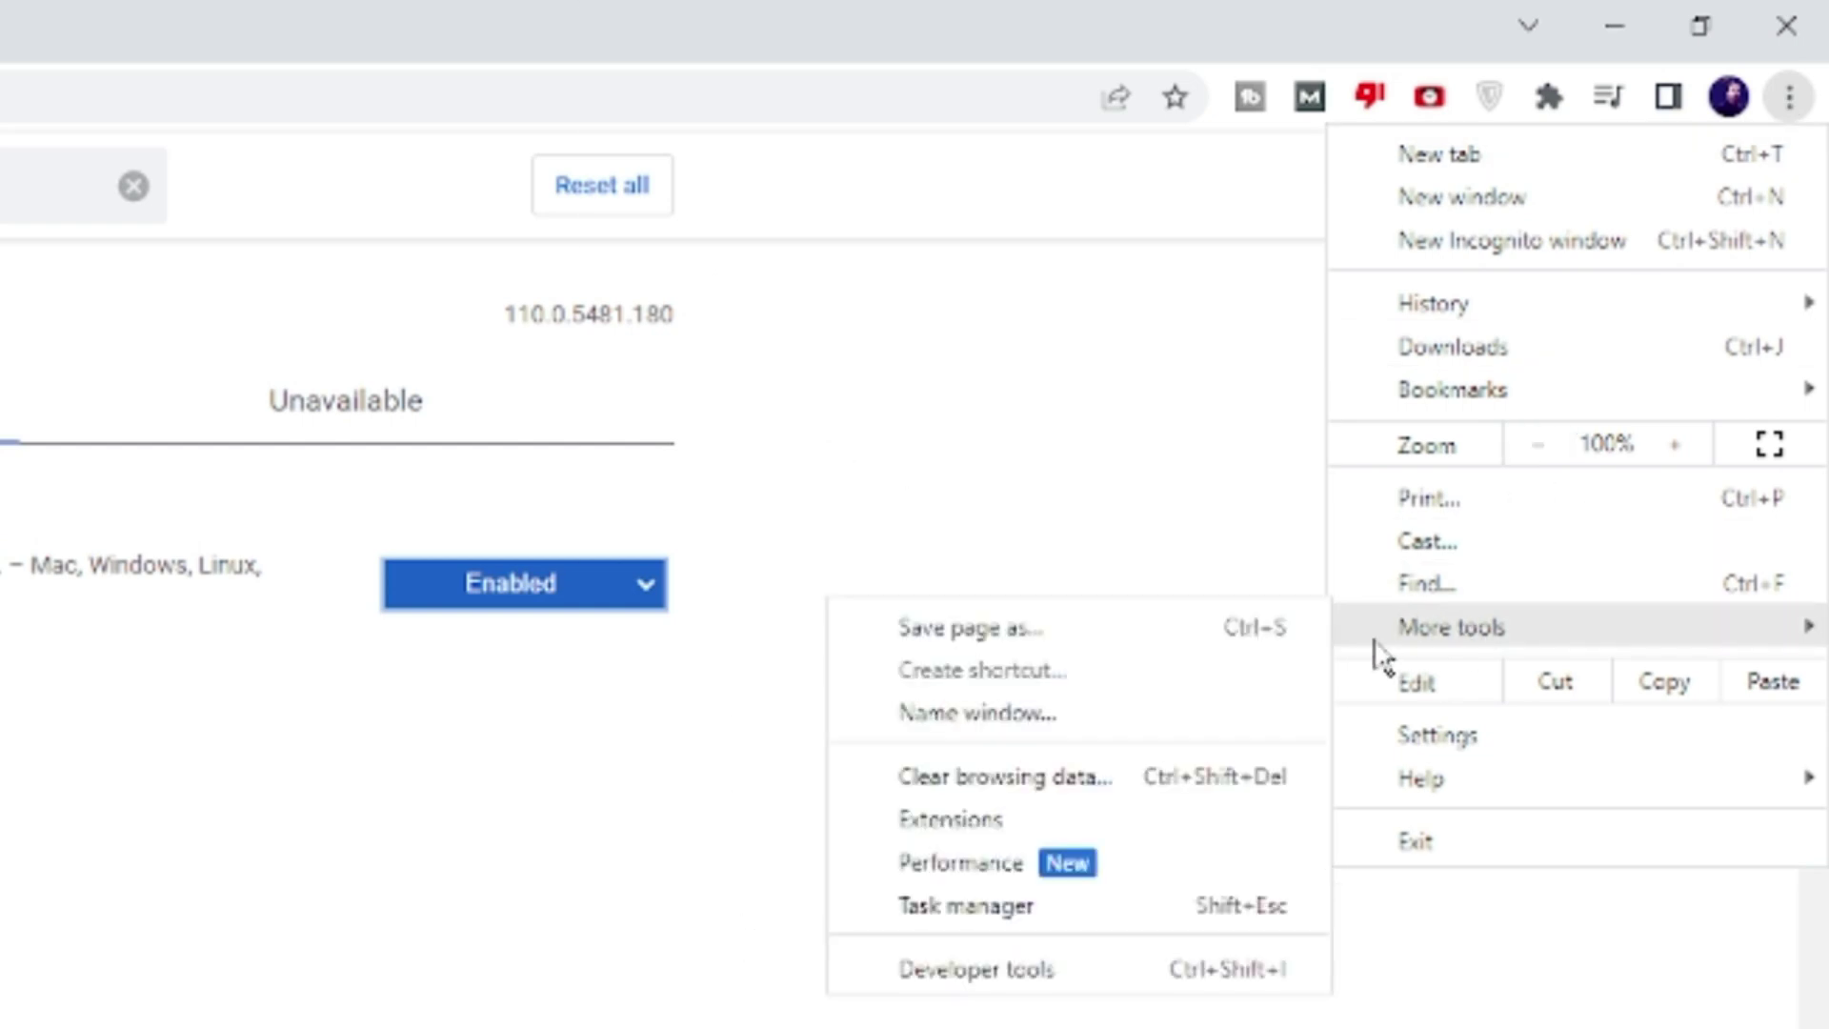
left_click(954, 821)
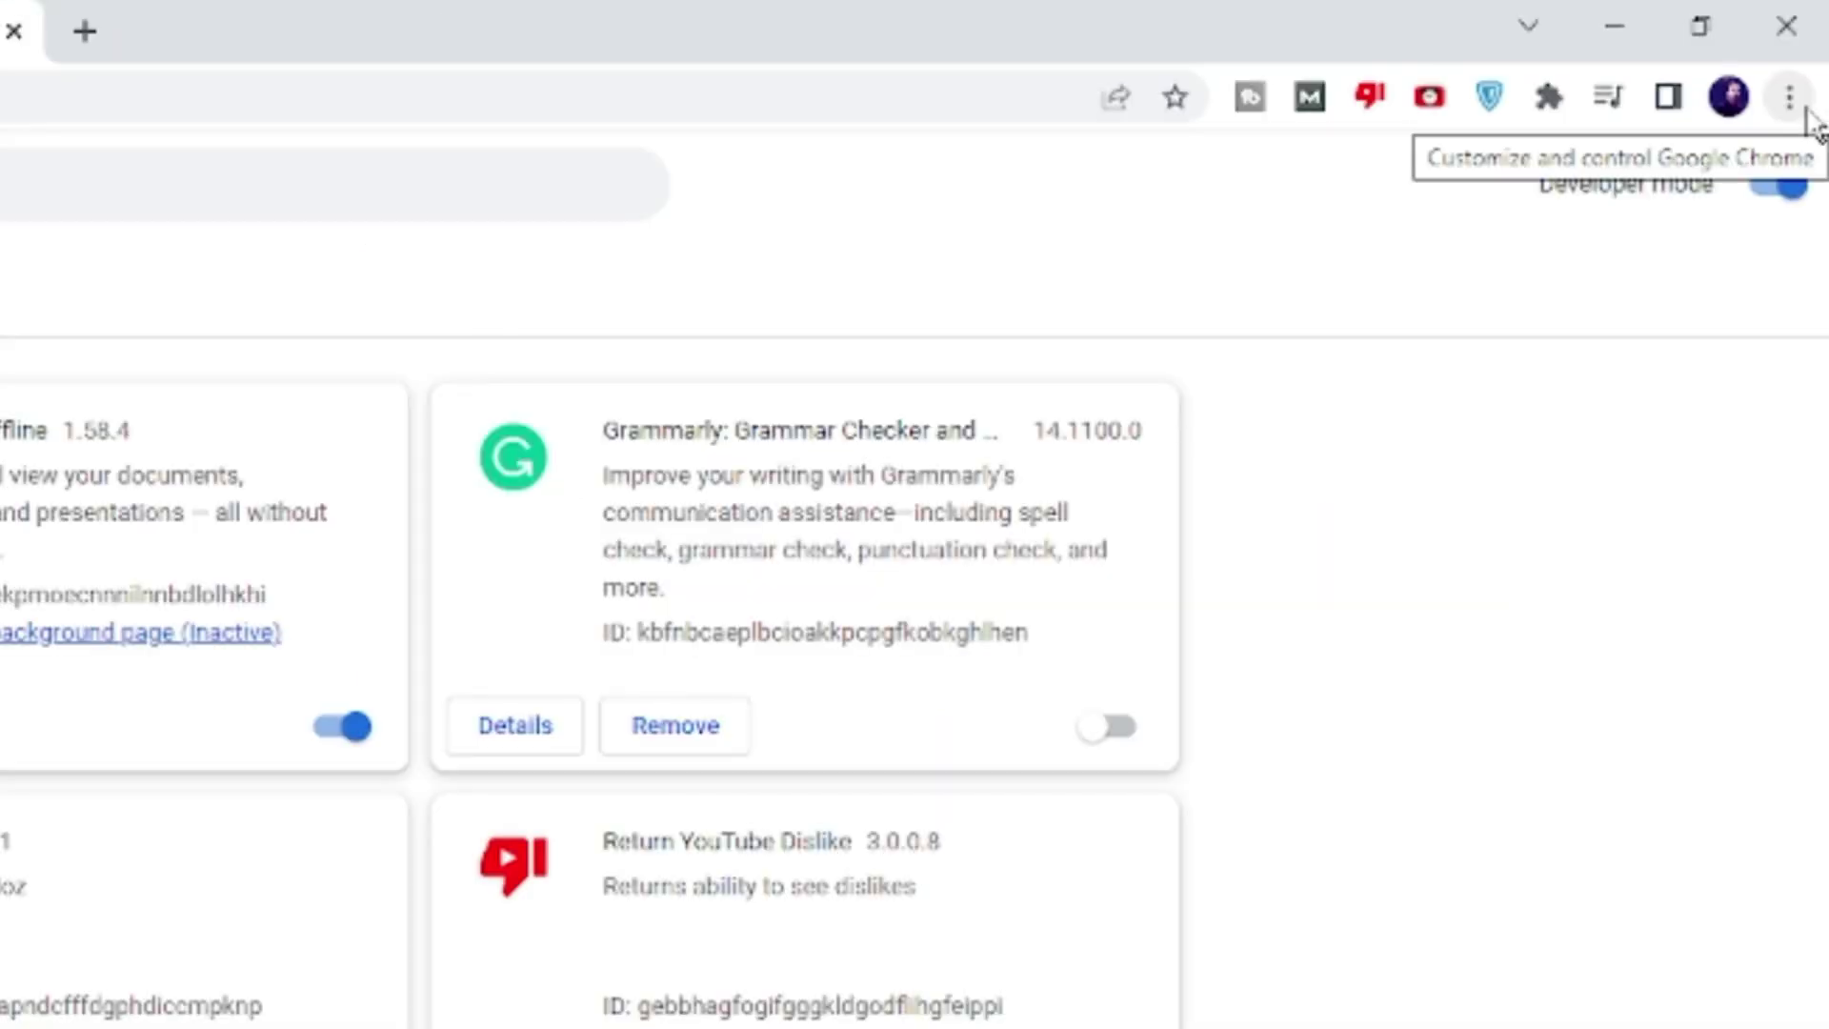
- Open About Google Chrome so it checks for and downloads updates
left_click(1808, 49)
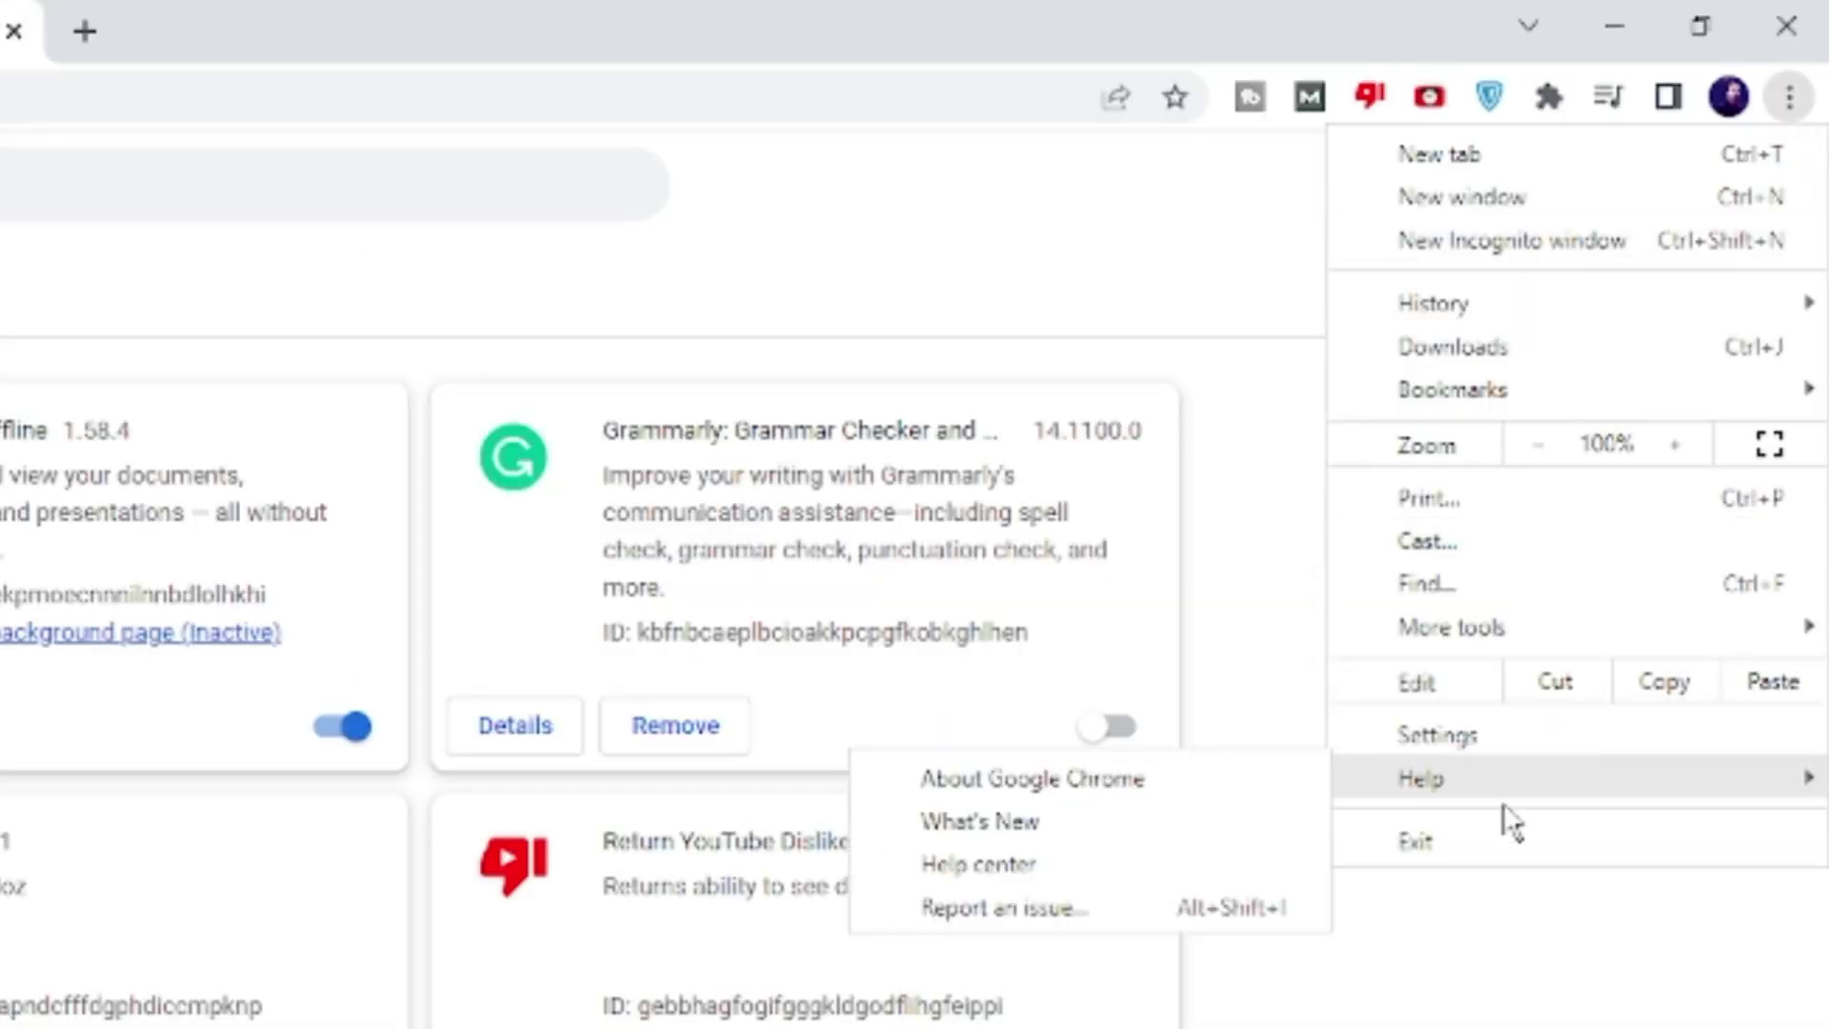
mouse_move(1421, 779)
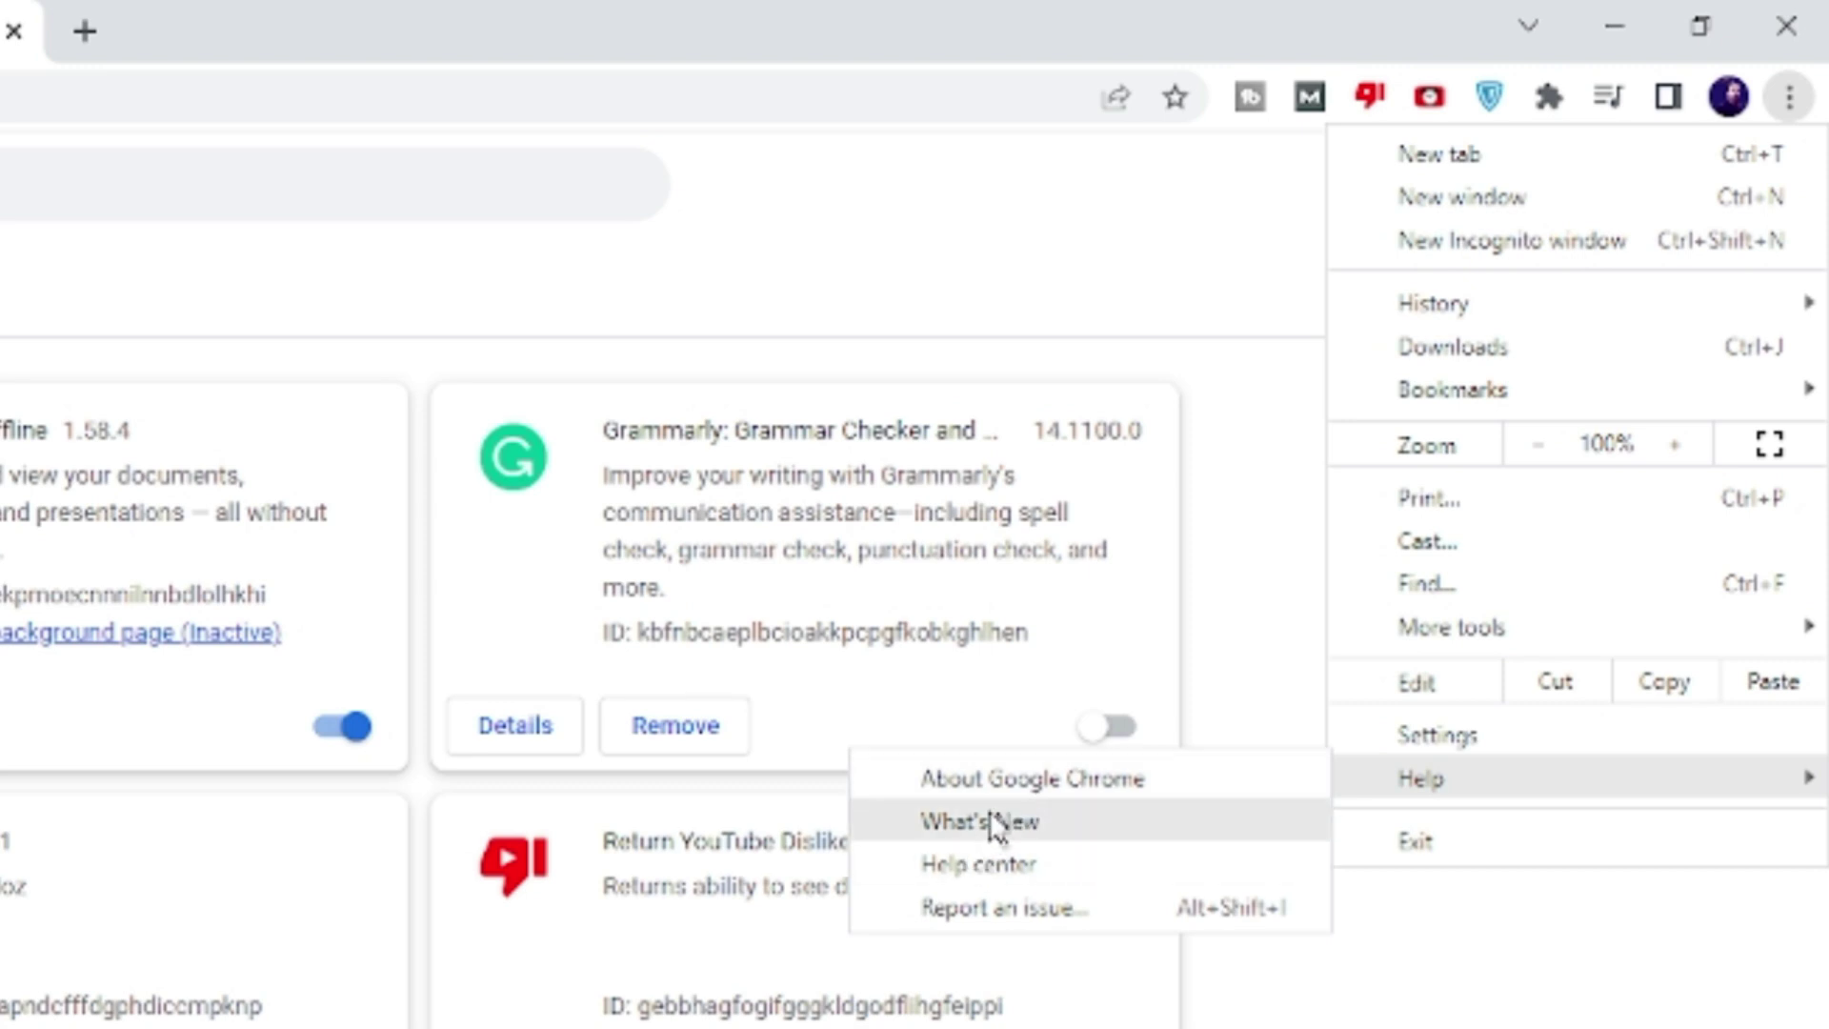
left_click(1032, 781)
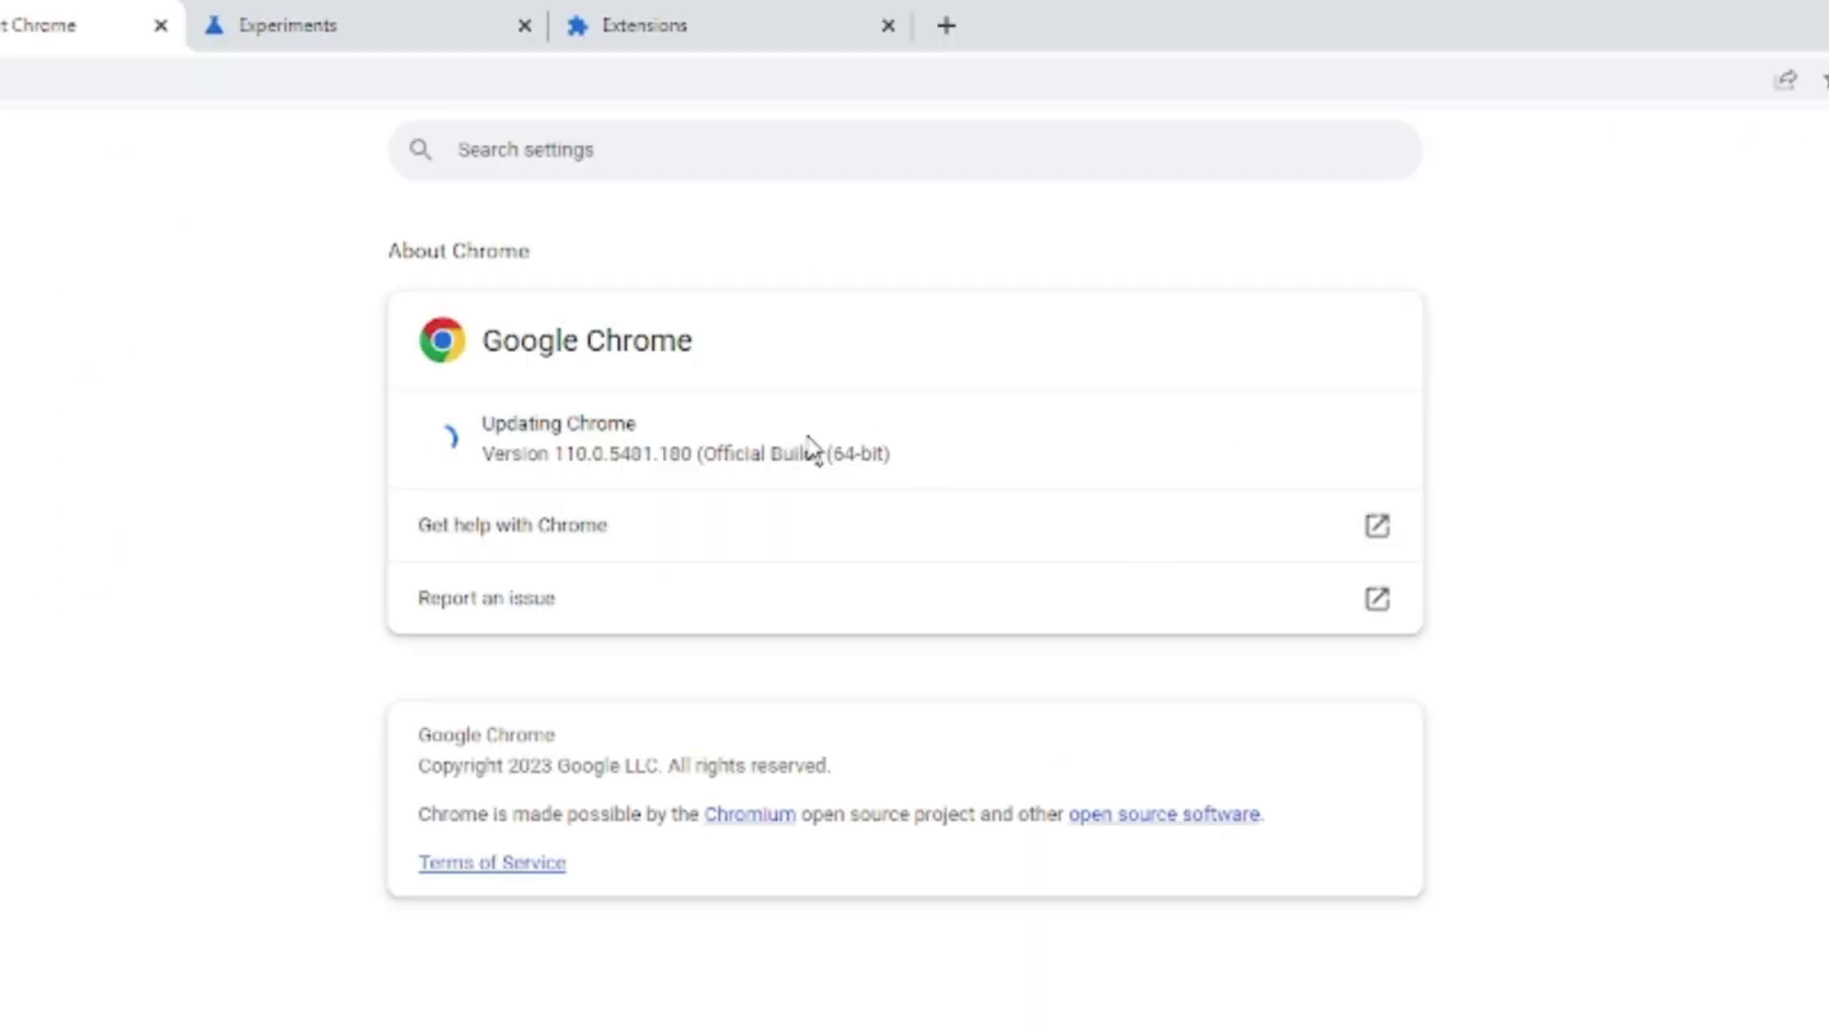